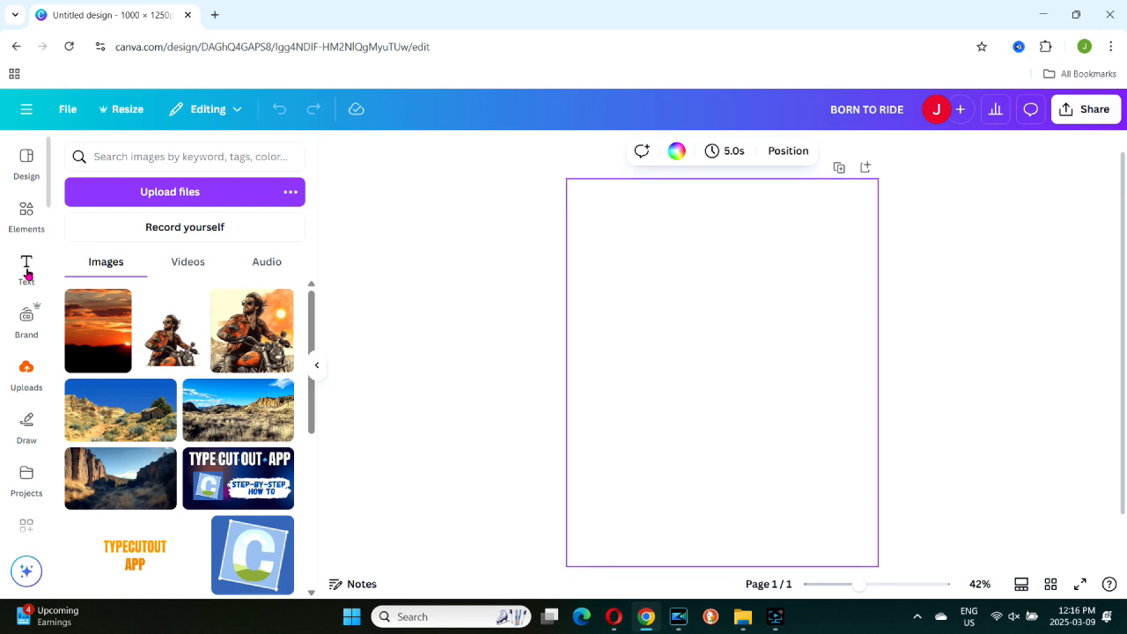
- Search the elements library for "frames" and show all results in the frames category
click(24, 209)
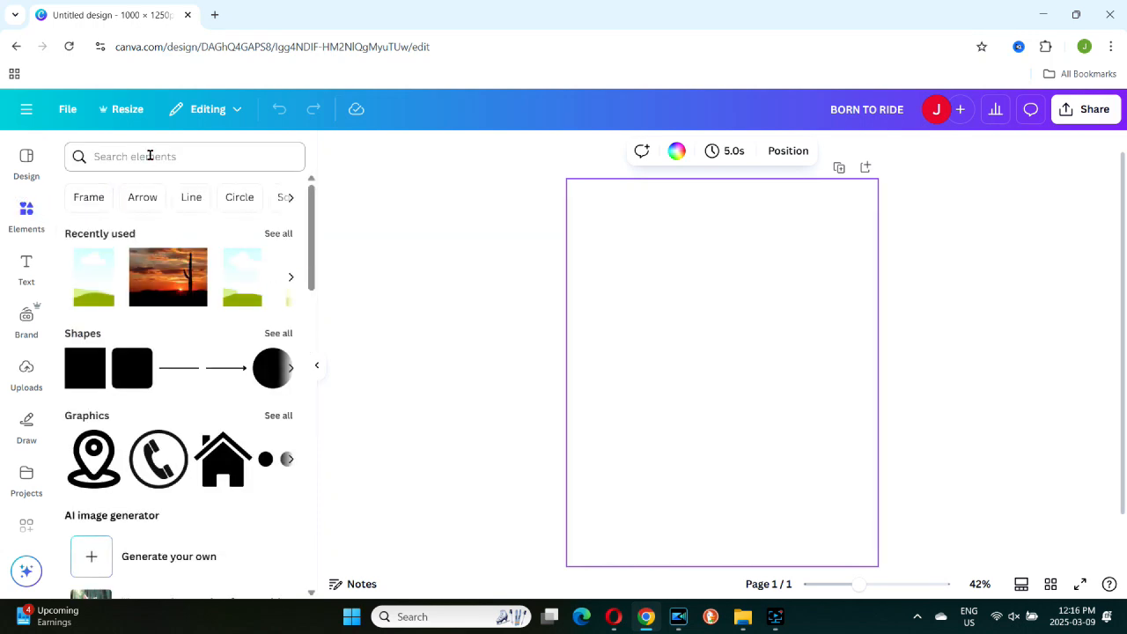
click(152, 157)
text(frames)
key(Return)
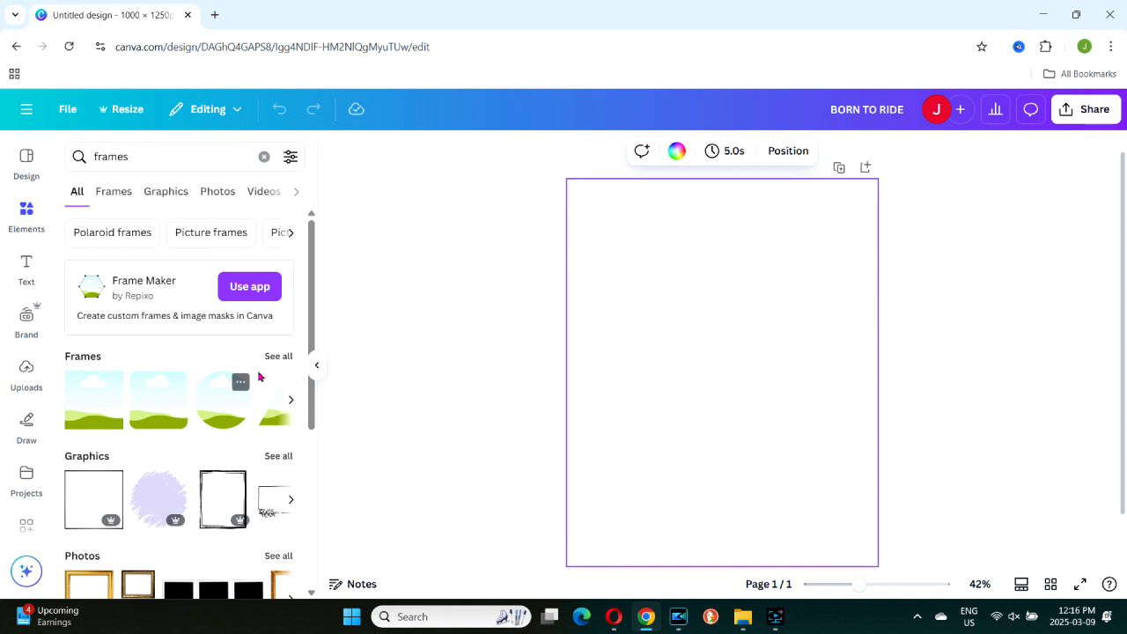
click(278, 355)
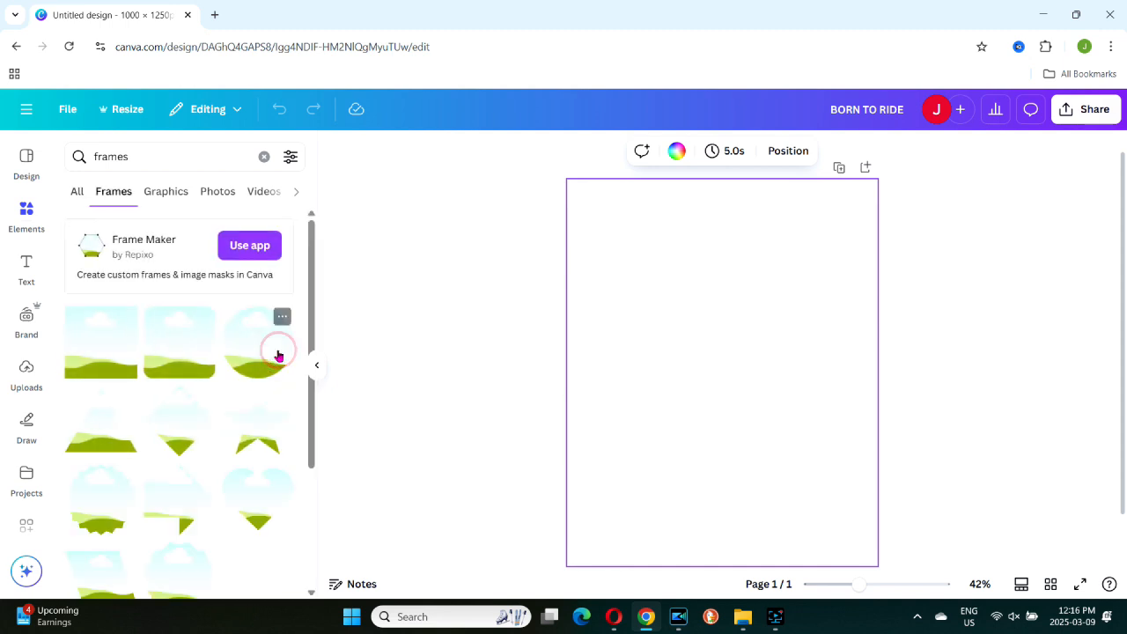
- Search for "frames letter R", add the bold block R frame, and place it small near the page's upper-left corner
click(91, 155)
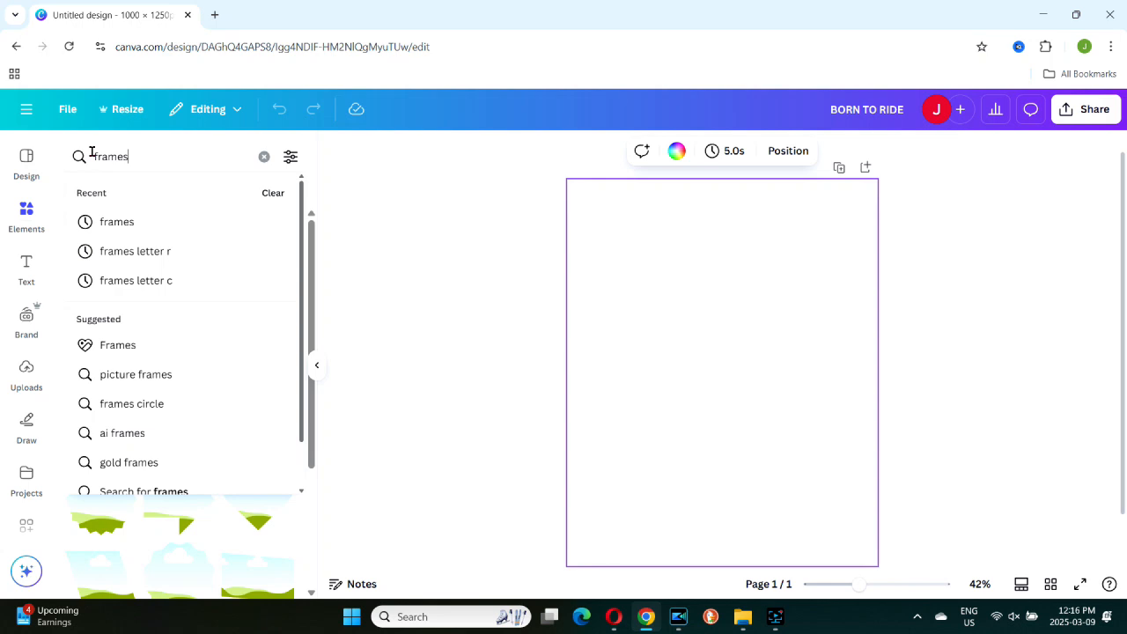
text(letter R)
key(Return)
drag(106, 356, 679, 253)
drag(784, 397, 705, 293)
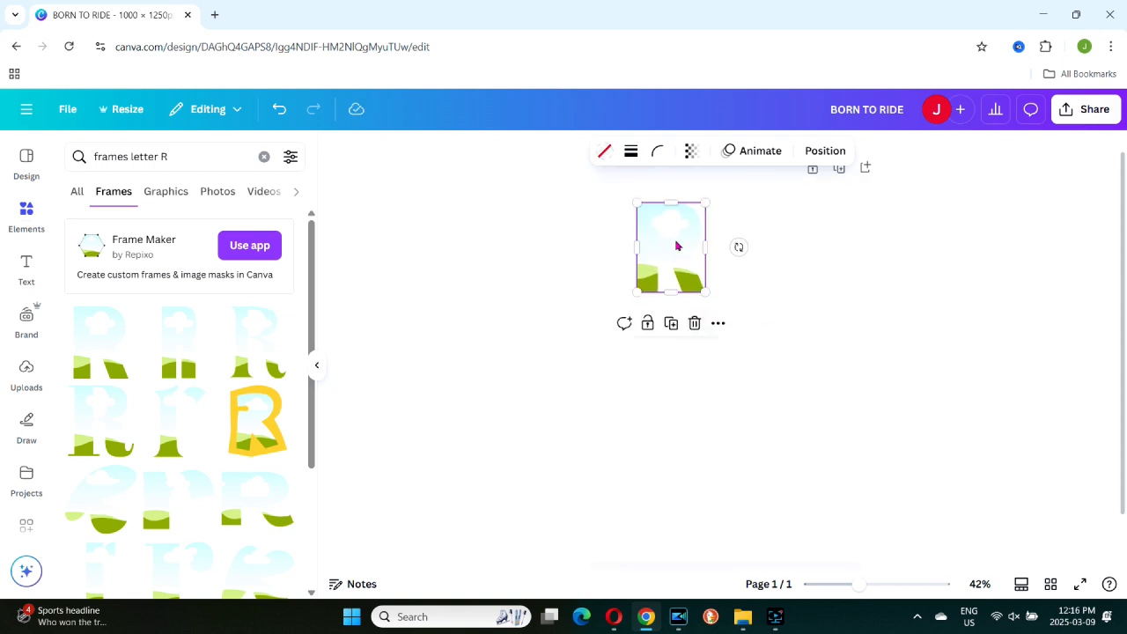
drag(677, 245, 639, 241)
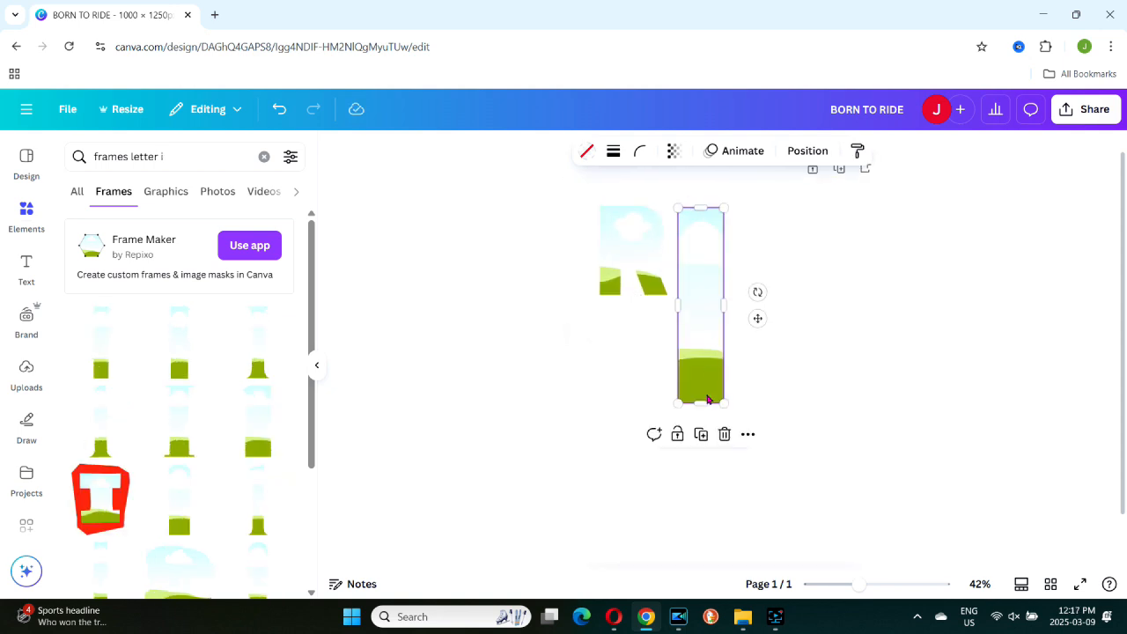
- Add block I, D and E letter frames in a row beside the R, scaled to match its height
drag(722, 402, 695, 294)
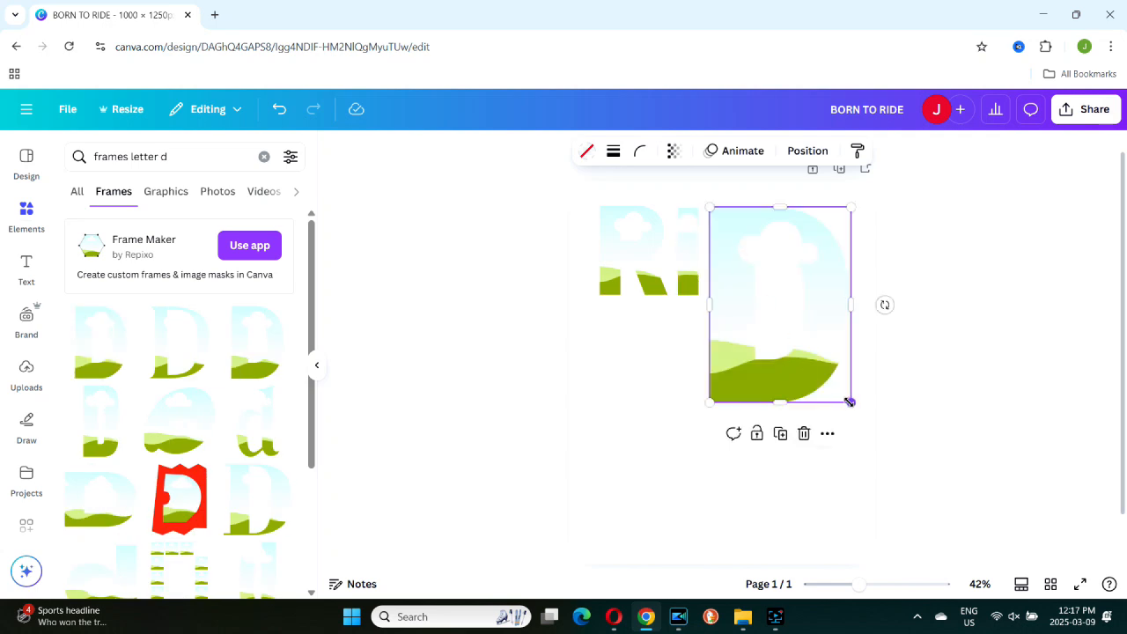
drag(849, 402, 820, 358)
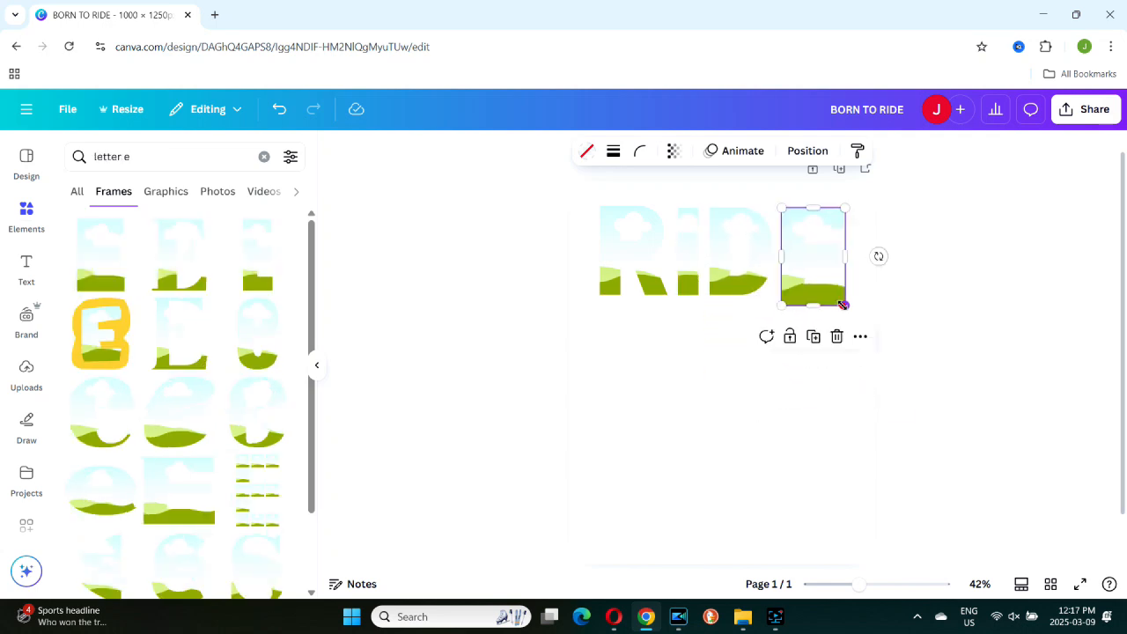
drag(843, 305, 838, 294)
- Align and evenly space the four RIDE letter frames with Tidy up
click(813, 150)
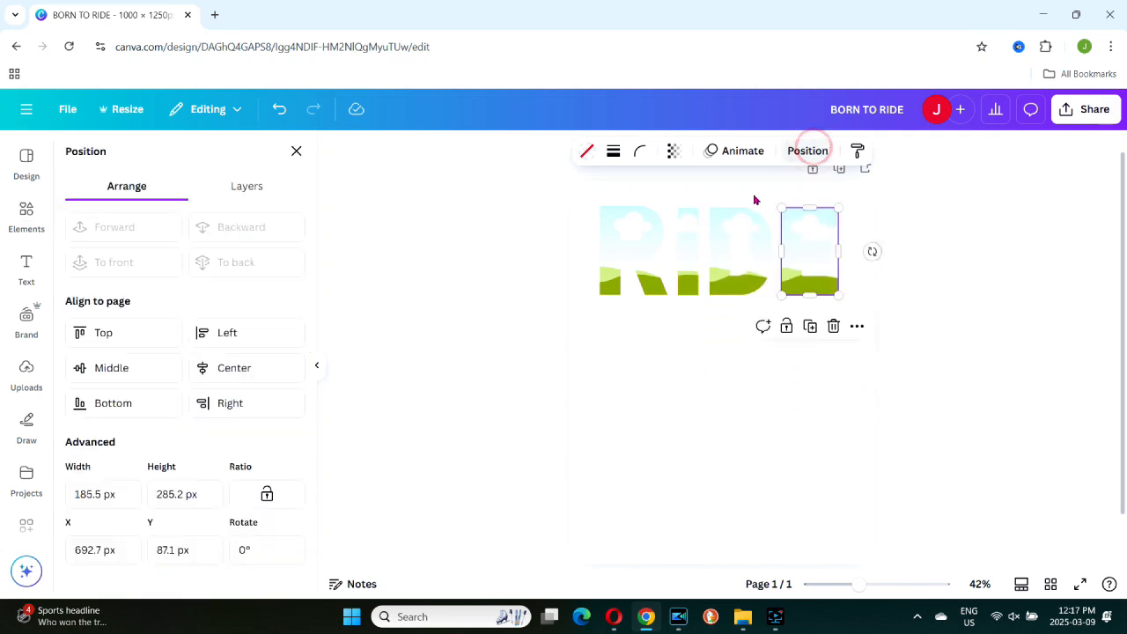
drag(850, 222, 597, 286)
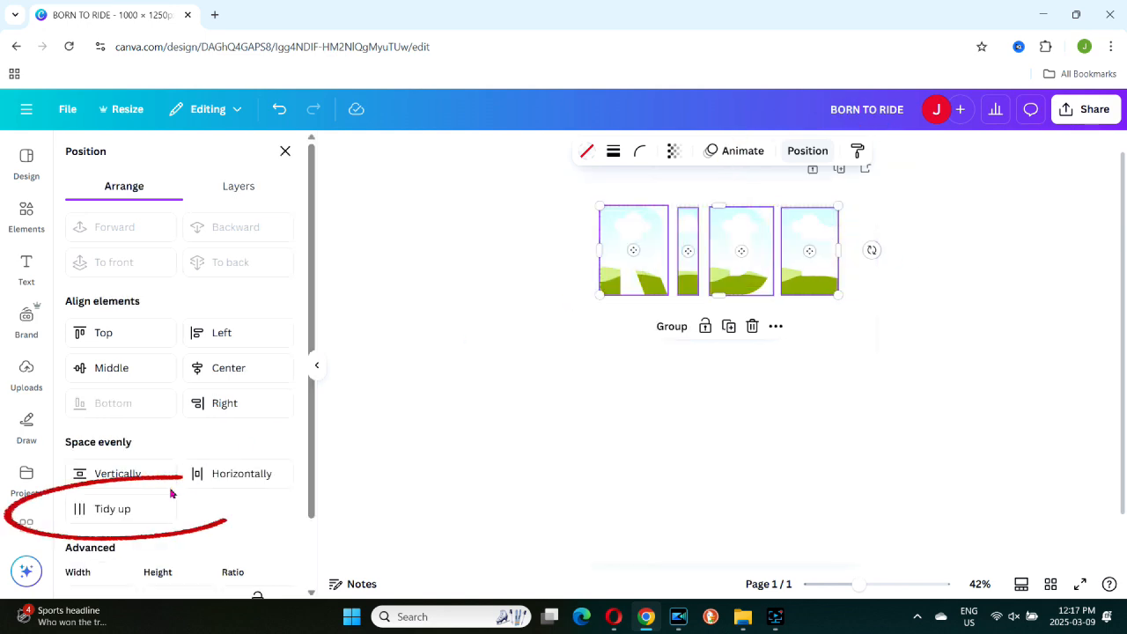
click(97, 508)
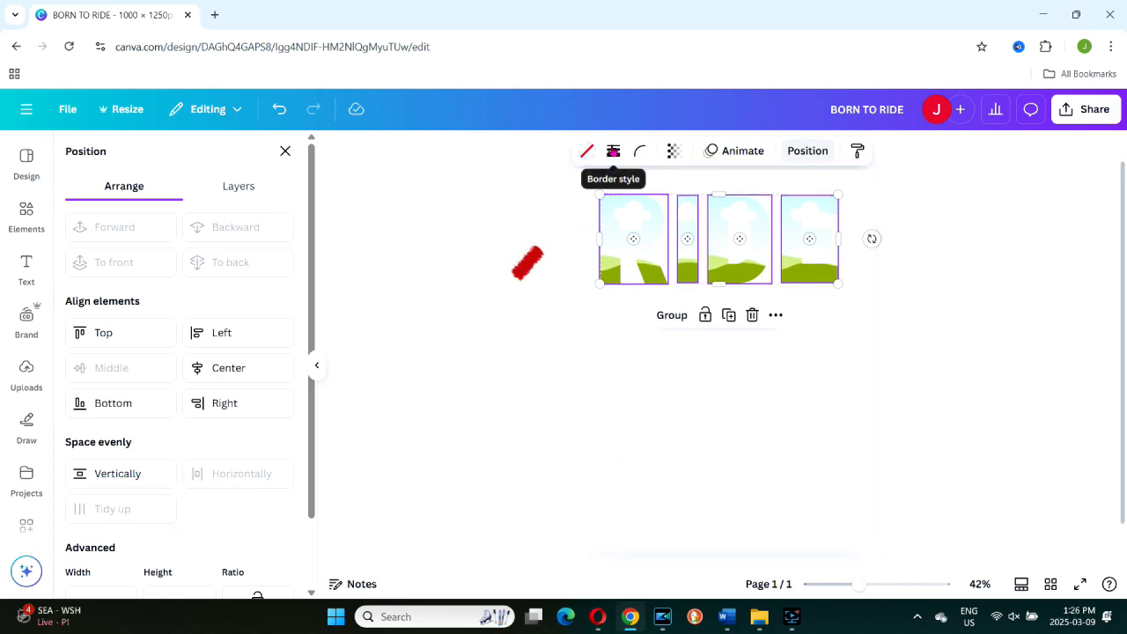
- Give the four letter frames a solid border in the palest green of the camo brand palette
click(614, 150)
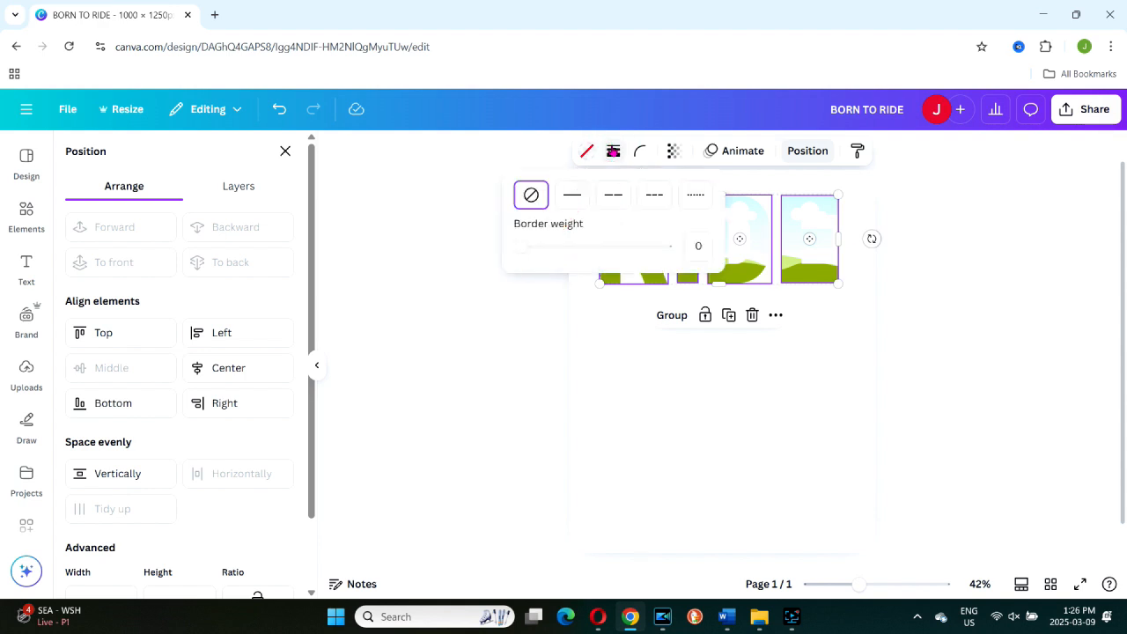
click(573, 193)
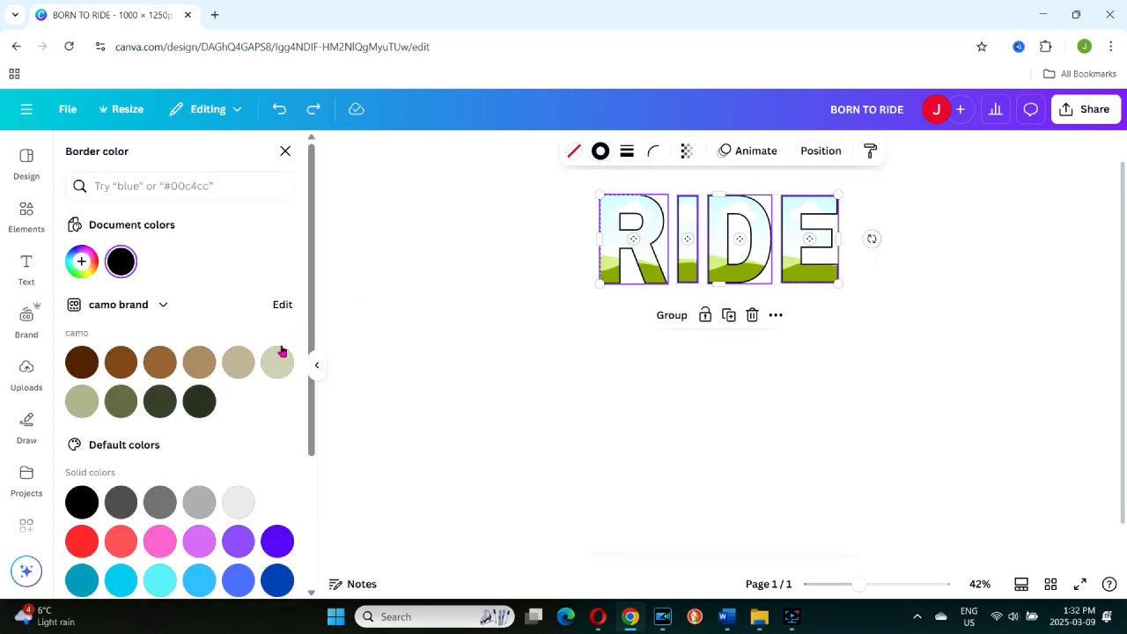
click(278, 361)
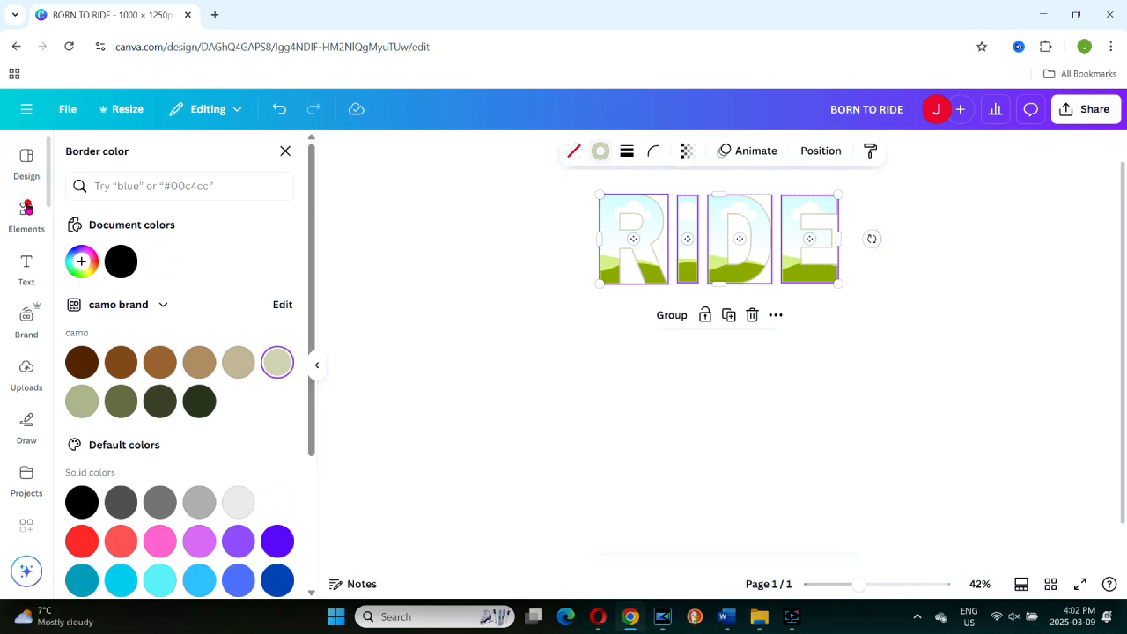
- Add three tall rectangle frames from a "frame rectangle" search beneath the R, the ID pair and the E, matching their widths
click(27, 211)
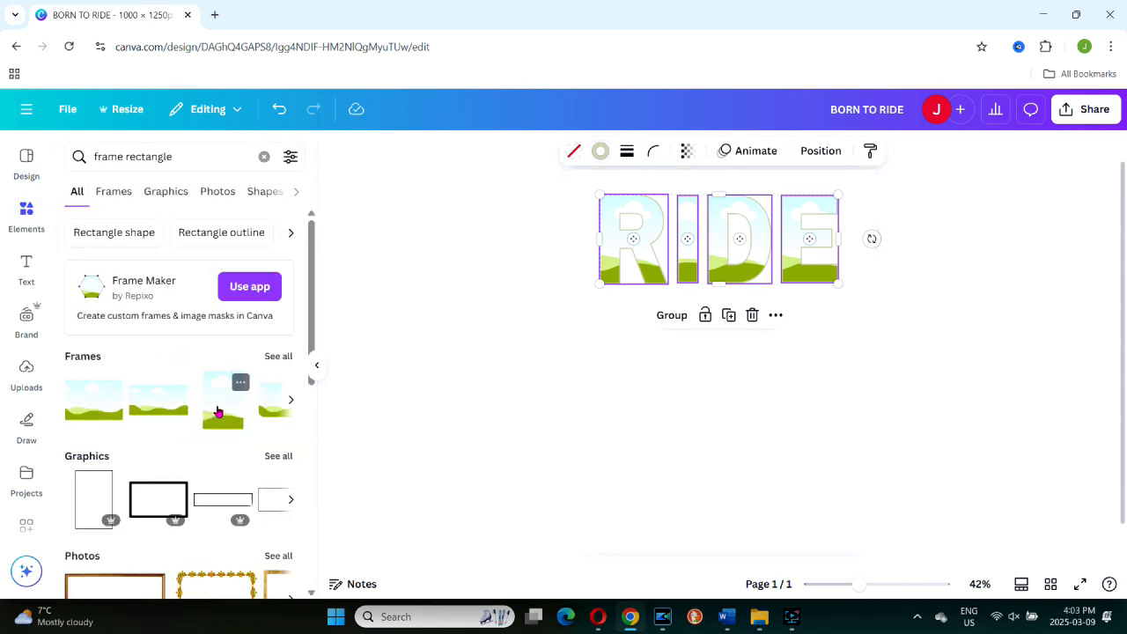
drag(227, 396, 681, 351)
click(640, 355)
drag(640, 356, 781, 380)
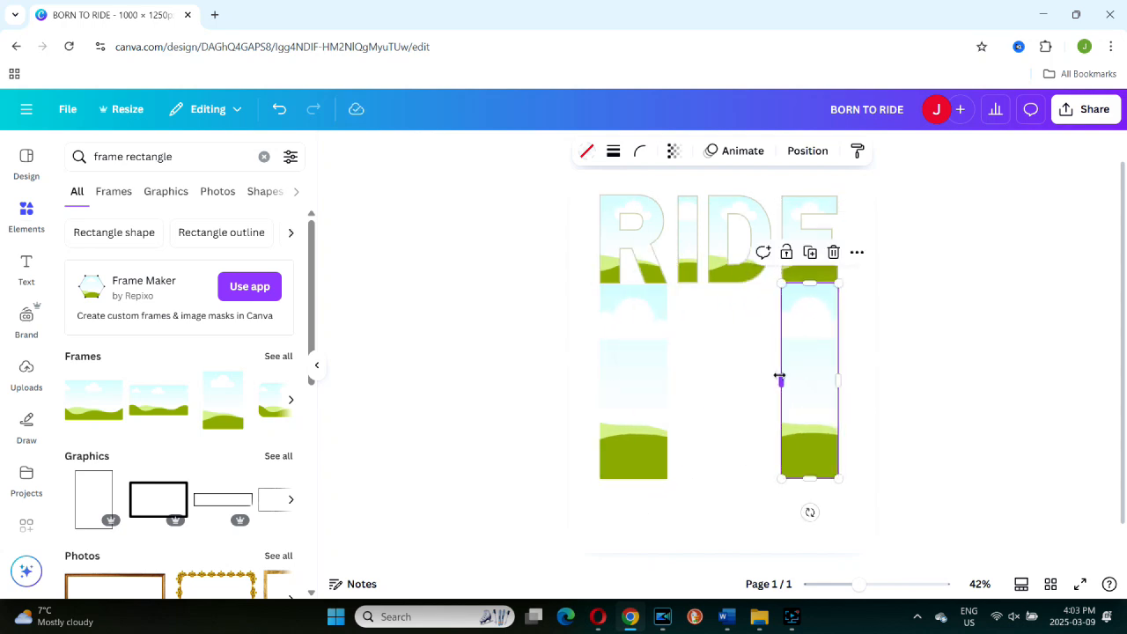
click(815, 252)
drag(809, 352, 772, 379)
- Add a second page and fill it with the recently used cactus sunset photo as background
drag(1117, 449, 1120, 500)
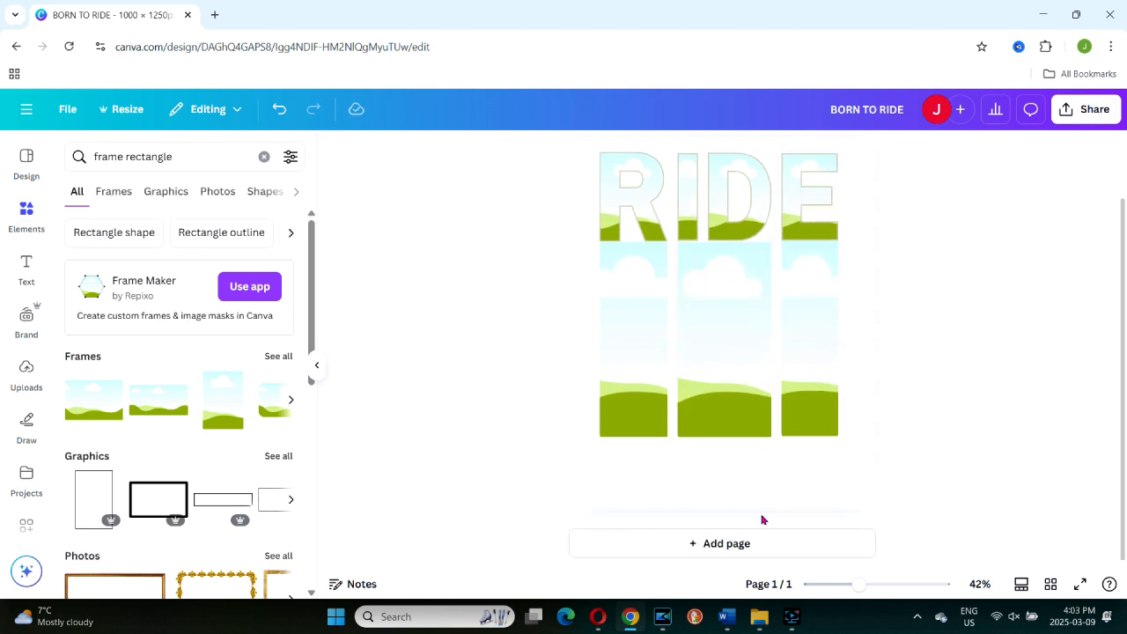
click(719, 543)
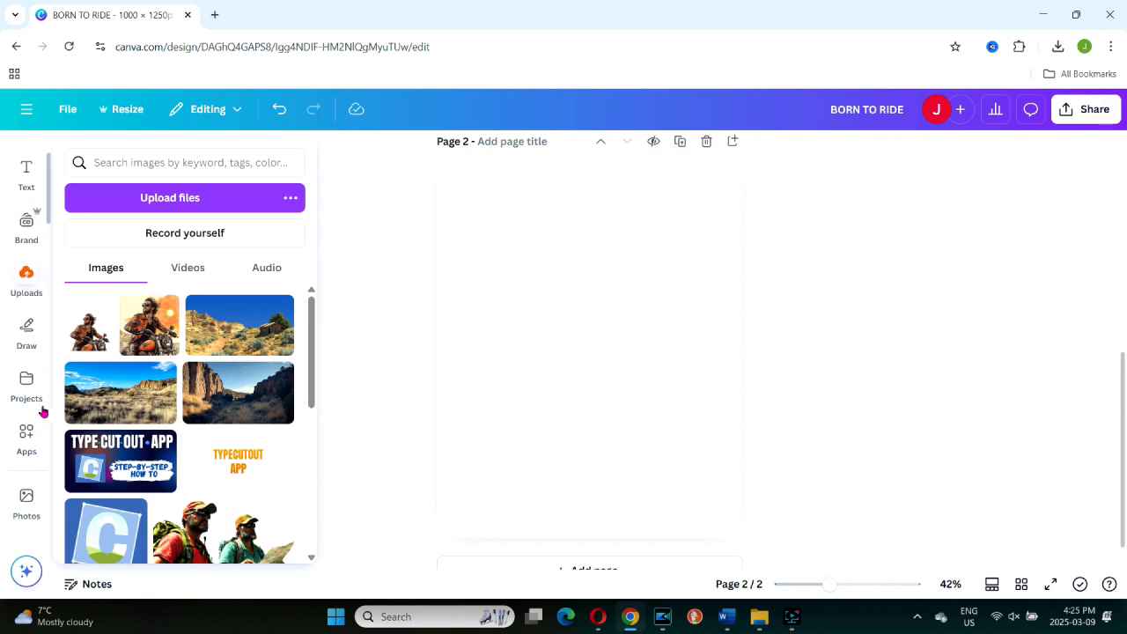
click(26, 500)
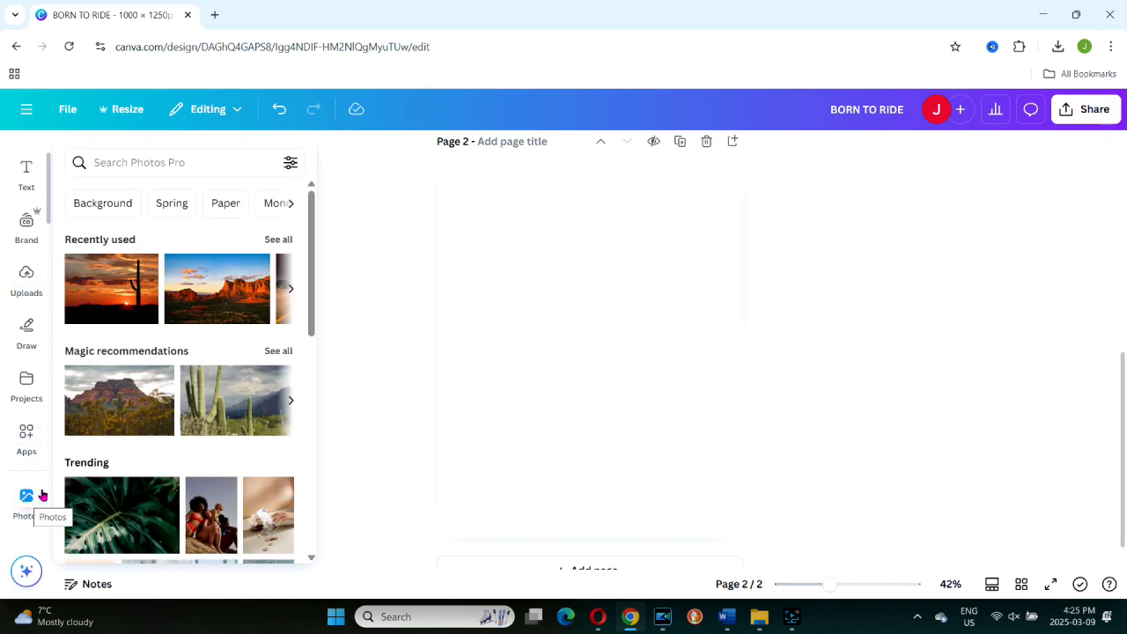
drag(97, 286, 458, 253)
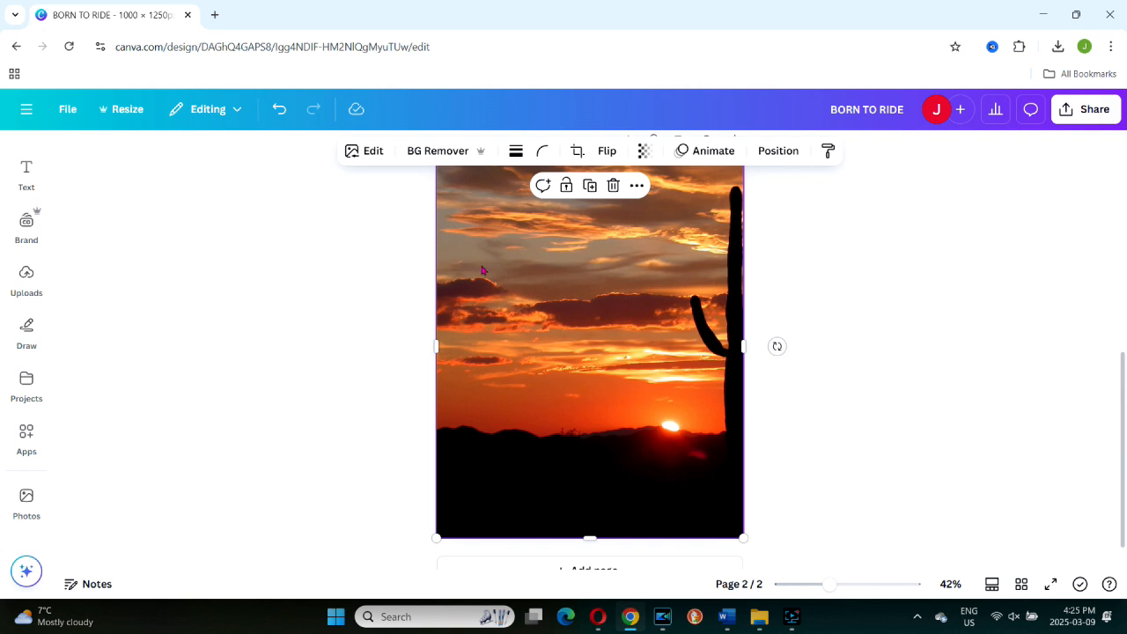
- Crop the page 2 sunset photo by enlarging and shifting it to exclude the cactus and keep the hills at the bottom
double_click(557, 386)
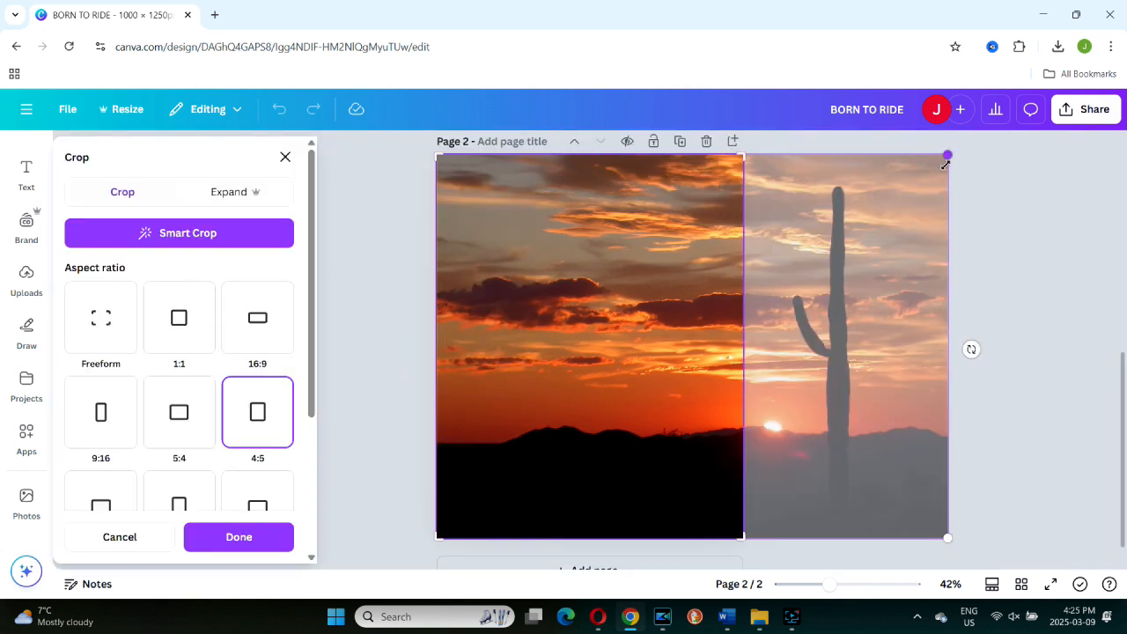
drag(946, 163, 1107, 18)
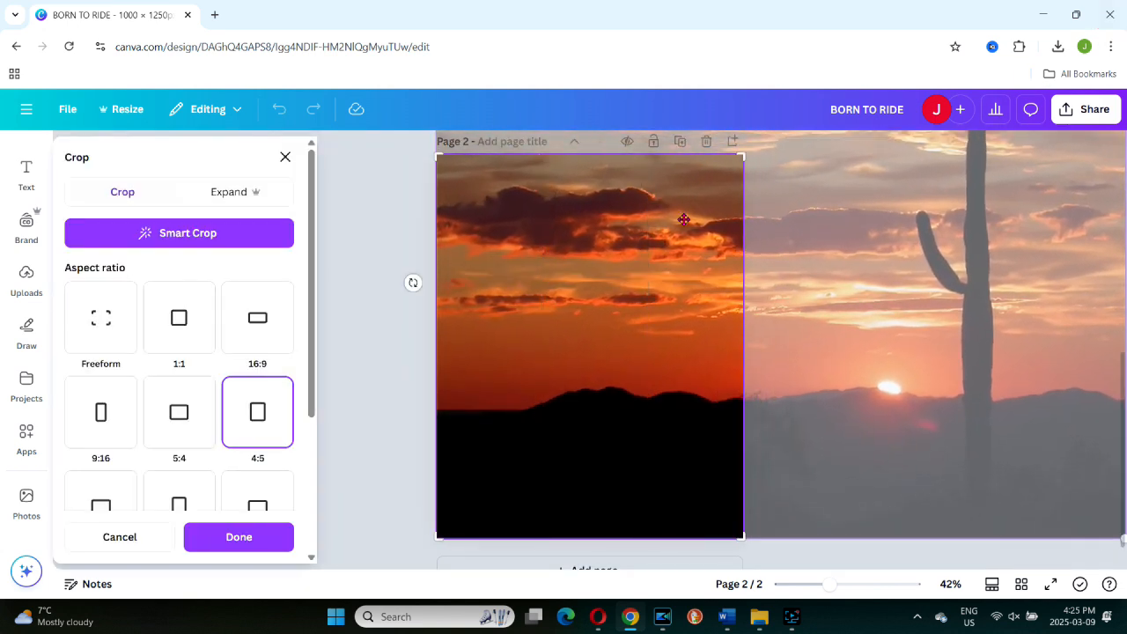
click(650, 224)
drag(650, 224, 658, 345)
click(202, 538)
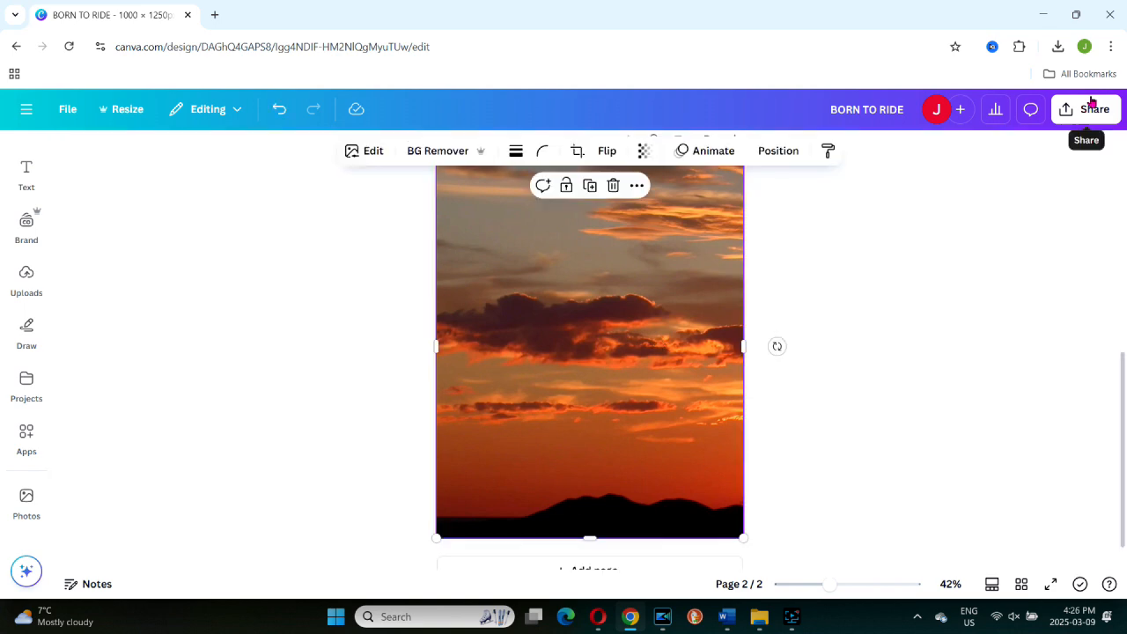
- Download page 2 as a PNG
click(1092, 104)
click(861, 398)
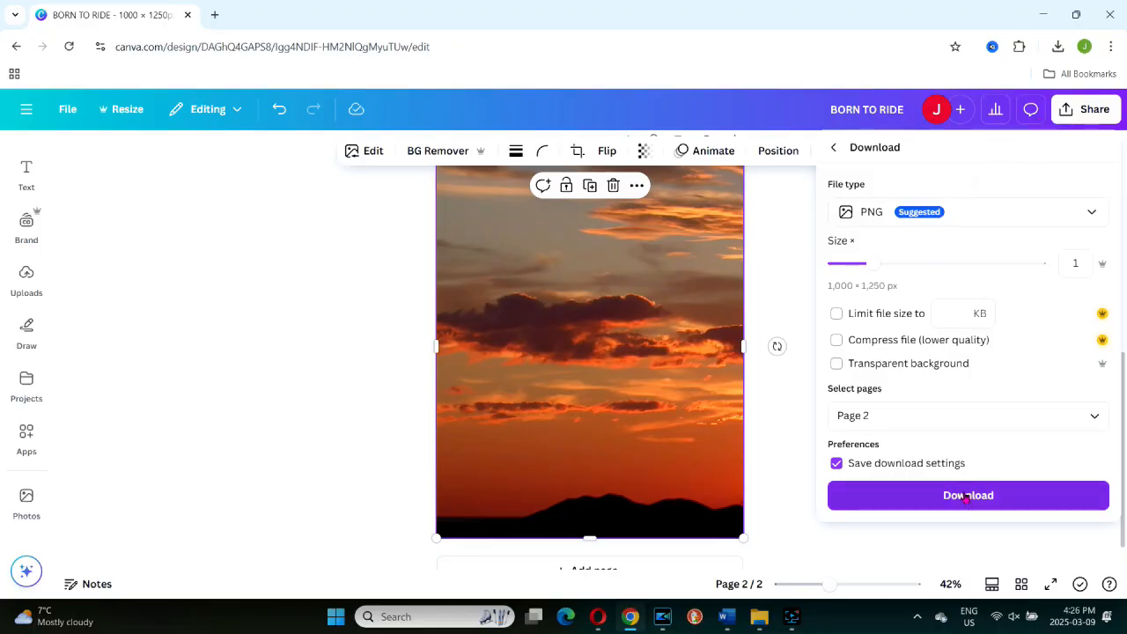
click(968, 496)
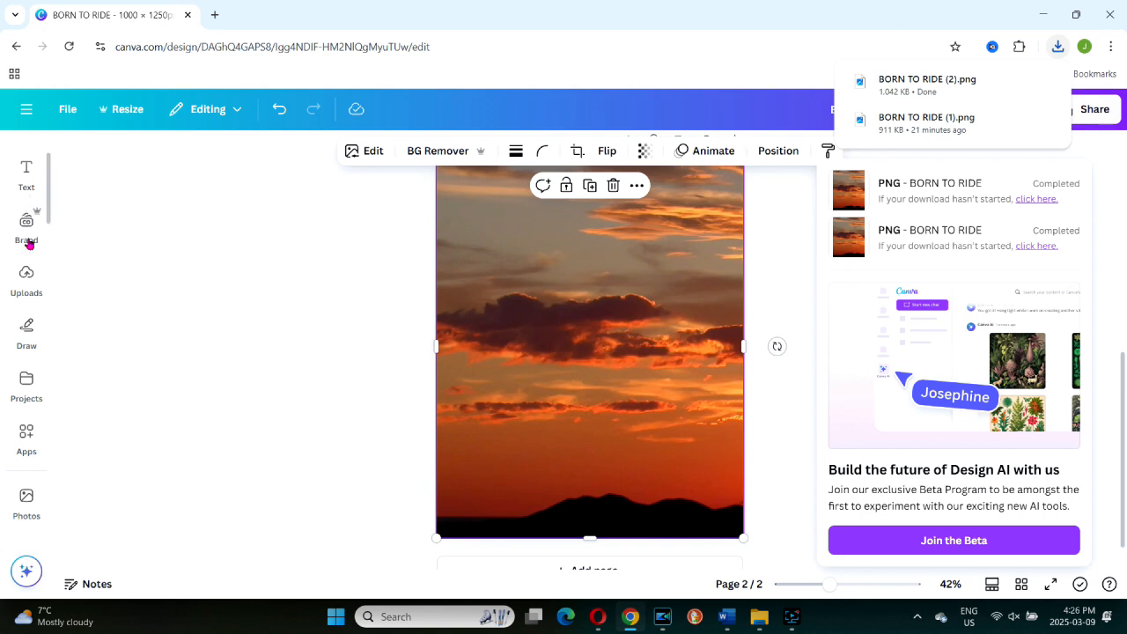
- Upload the downloaded file BORN TO RIDE (2).png to the design's image uploads
click(26, 280)
click(1085, 106)
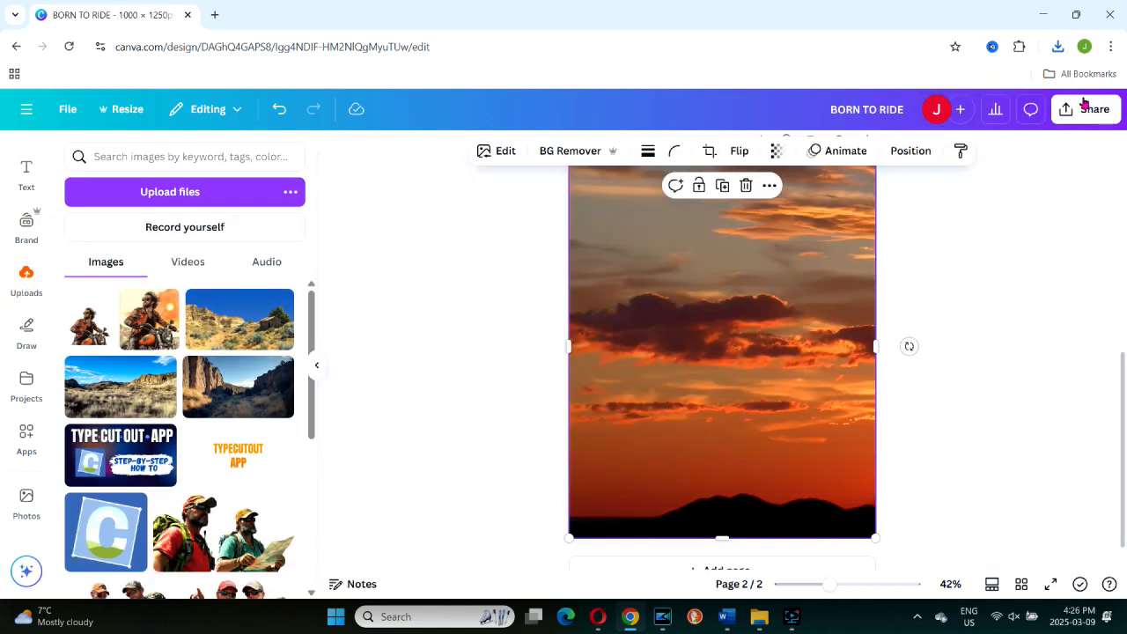
click(1058, 45)
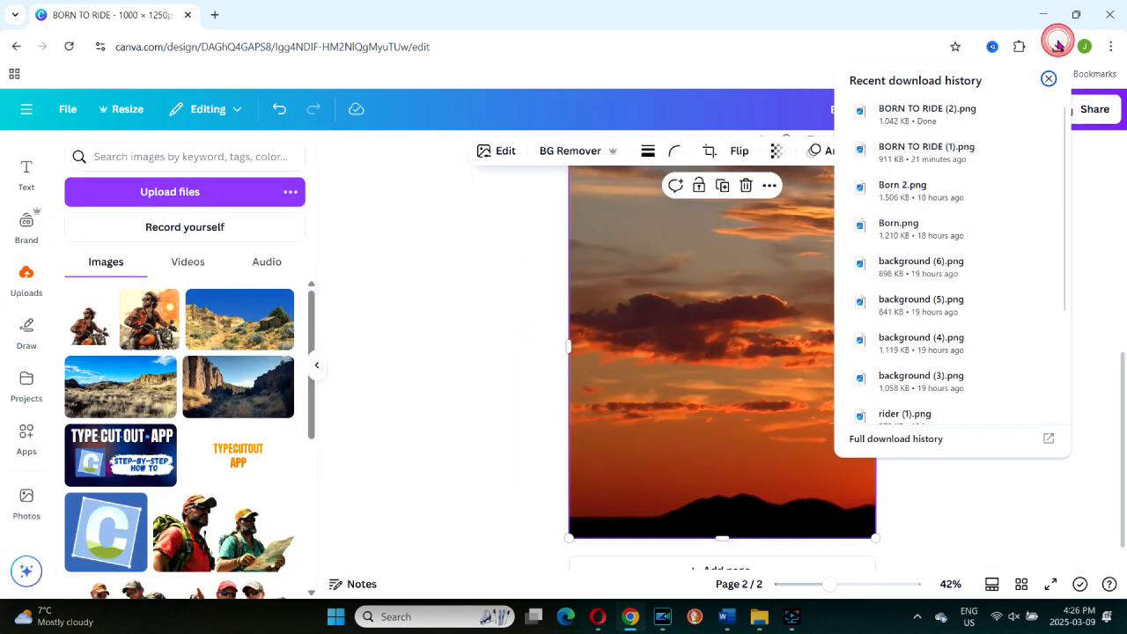
drag(920, 105, 138, 272)
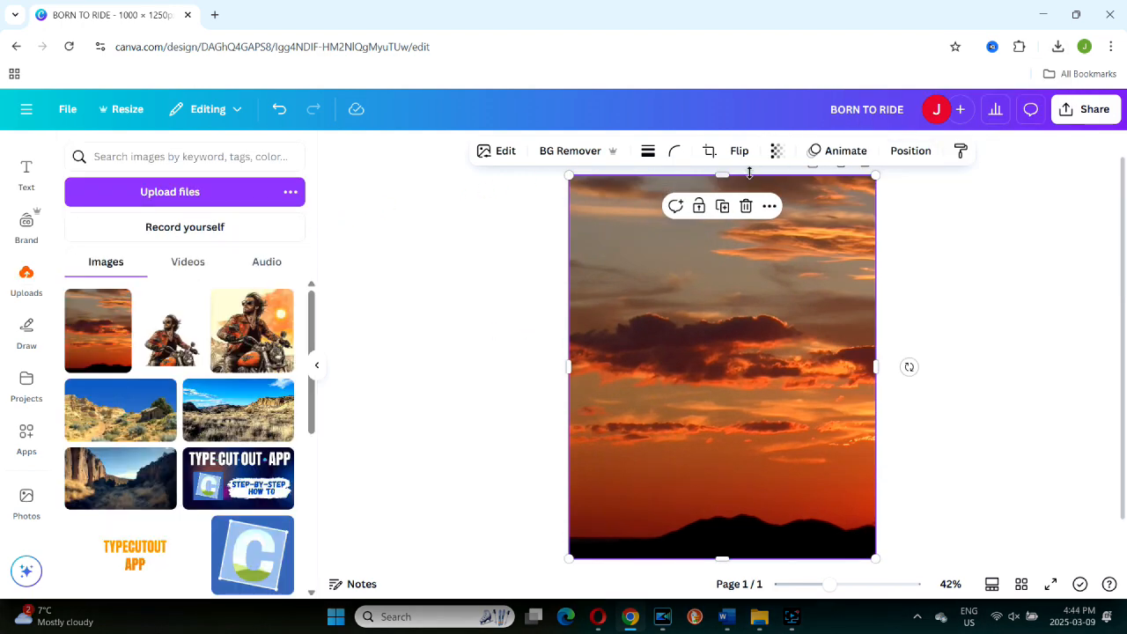
- Set the transparency of page 1's full-page sunset image to 45 and send the image to the back
click(778, 151)
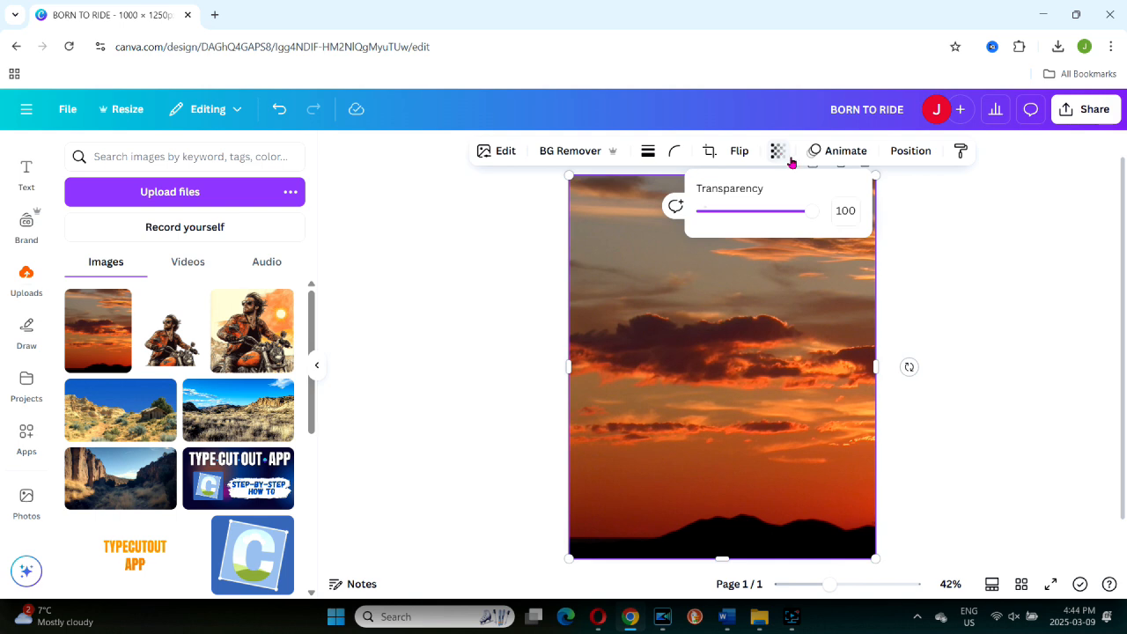
click(846, 211)
text(40)
key(Return)
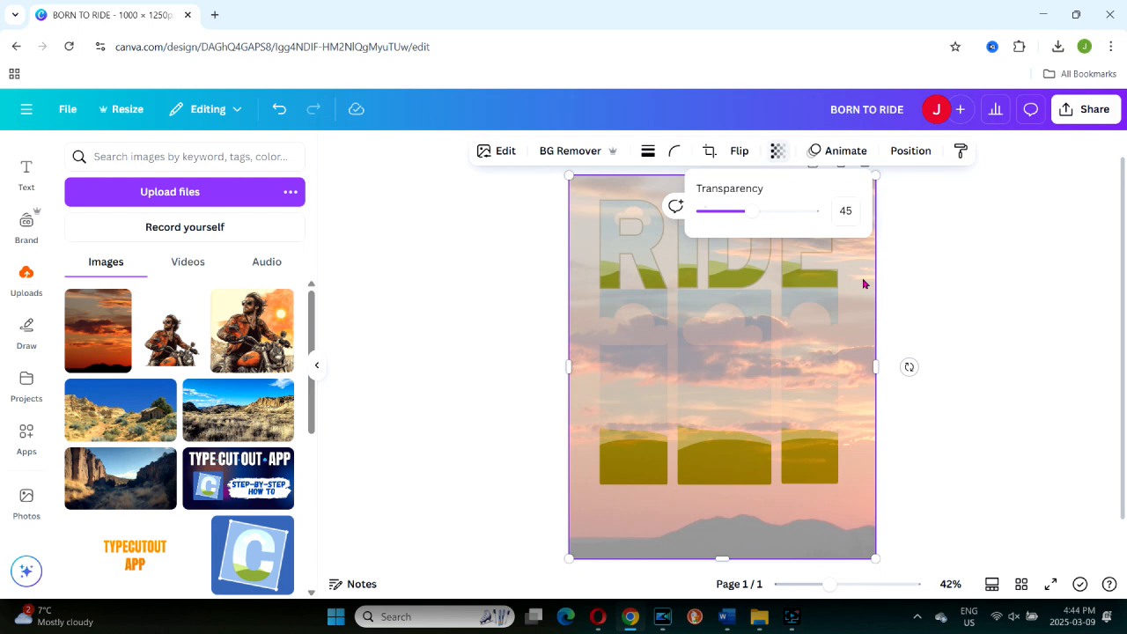
click(908, 154)
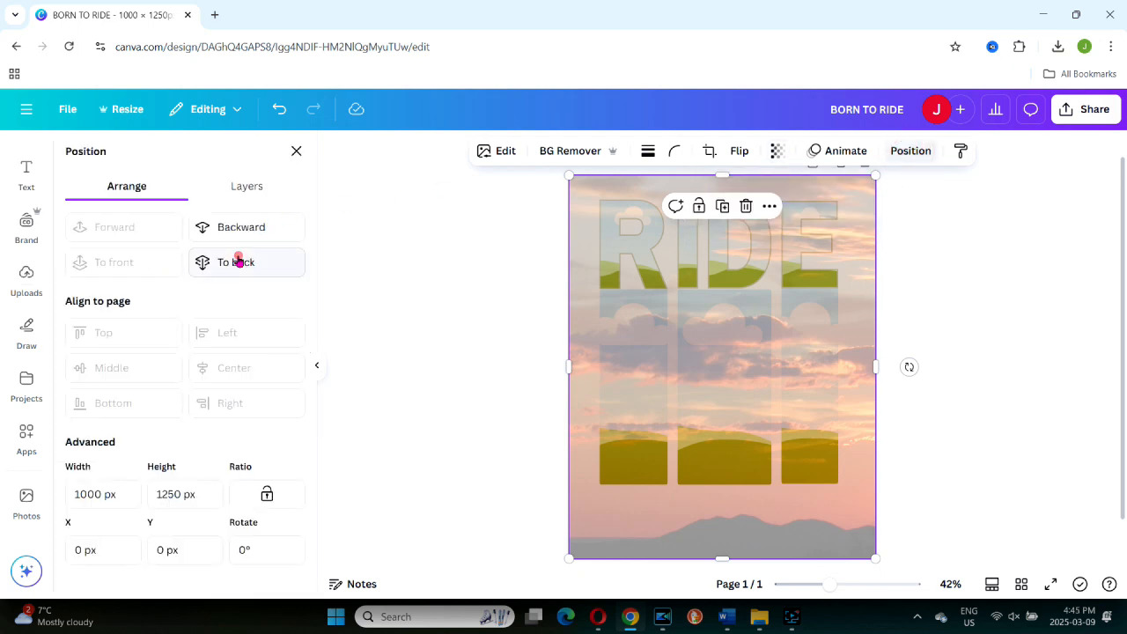
click(238, 261)
- Fill the four RIDE letter frames and the three rectangle frames below them with the uploaded sunset image
click(641, 244)
click(18, 280)
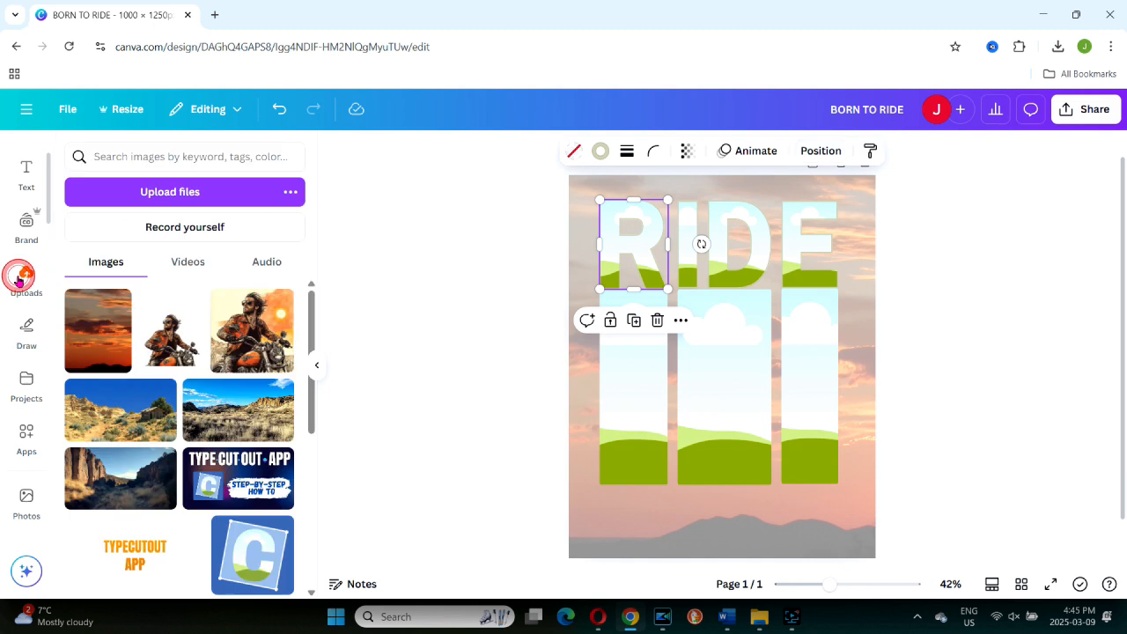
drag(97, 327, 634, 246)
drag(103, 336, 717, 255)
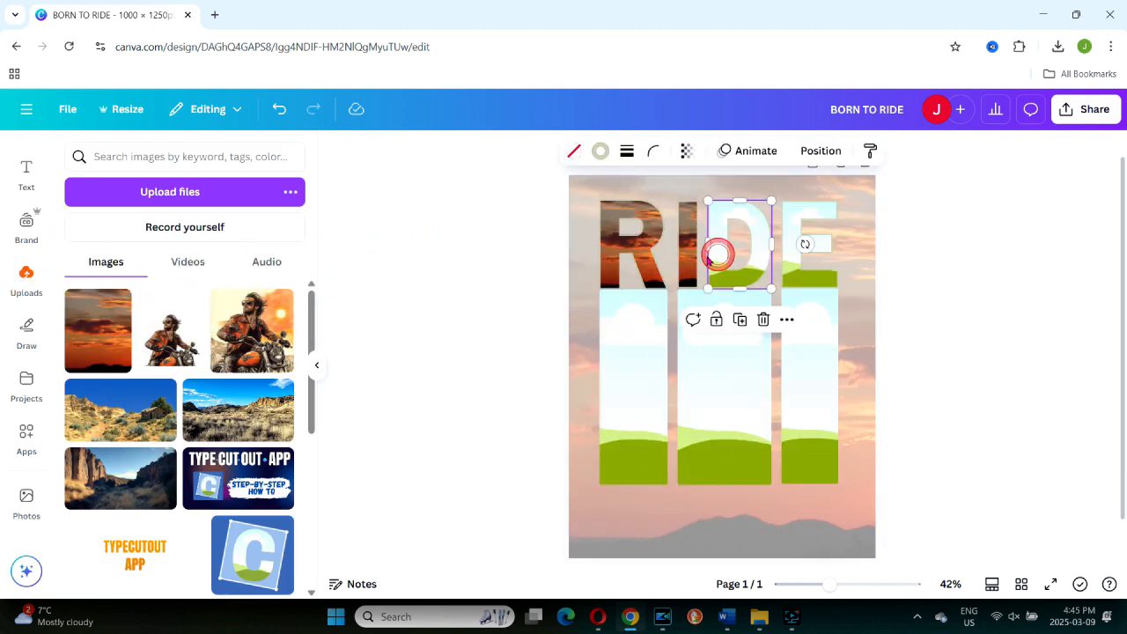
drag(81, 339, 740, 251)
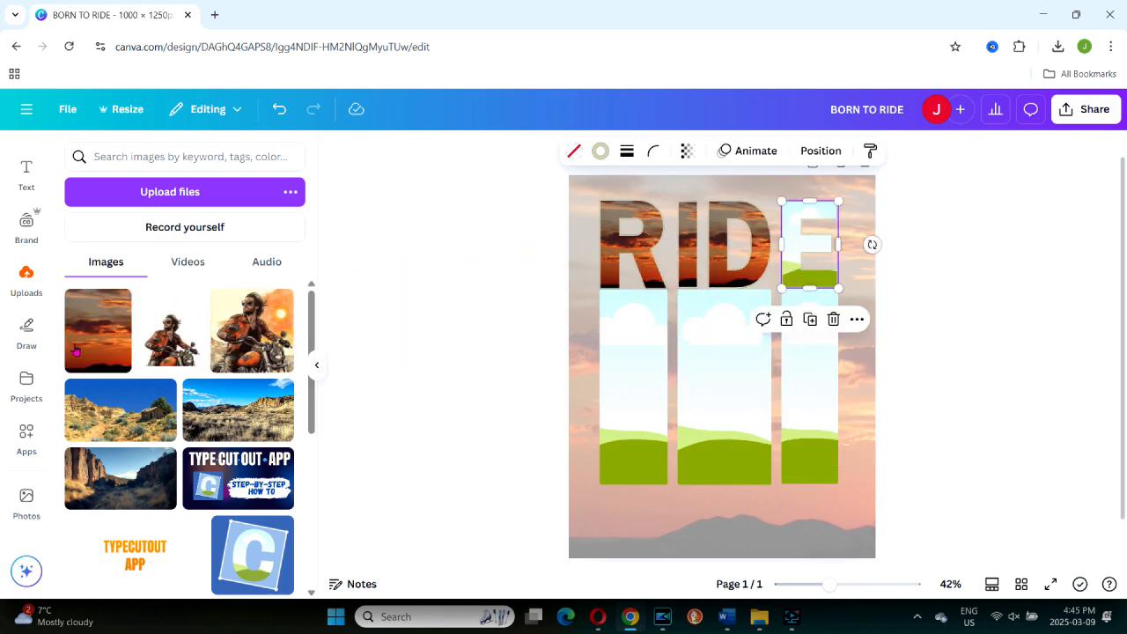
drag(88, 334, 810, 251)
drag(88, 335, 724, 388)
drag(88, 335, 817, 366)
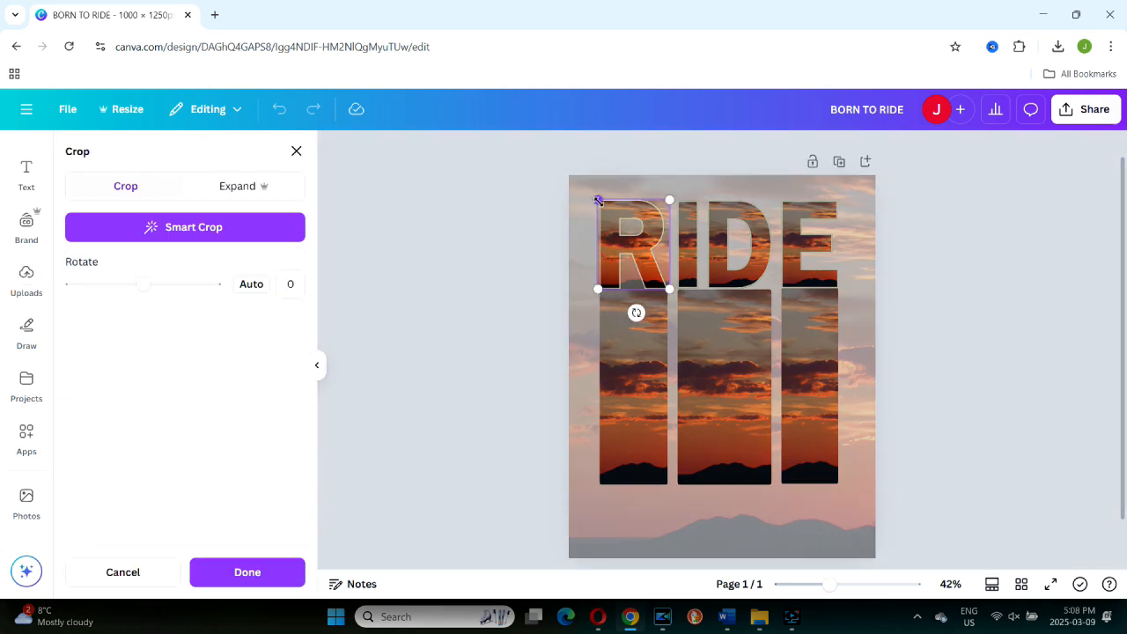
- Enlarge the sunset image inside the R letter frame until it covers the full page area
drag(598, 201, 558, 173)
drag(669, 289, 935, 496)
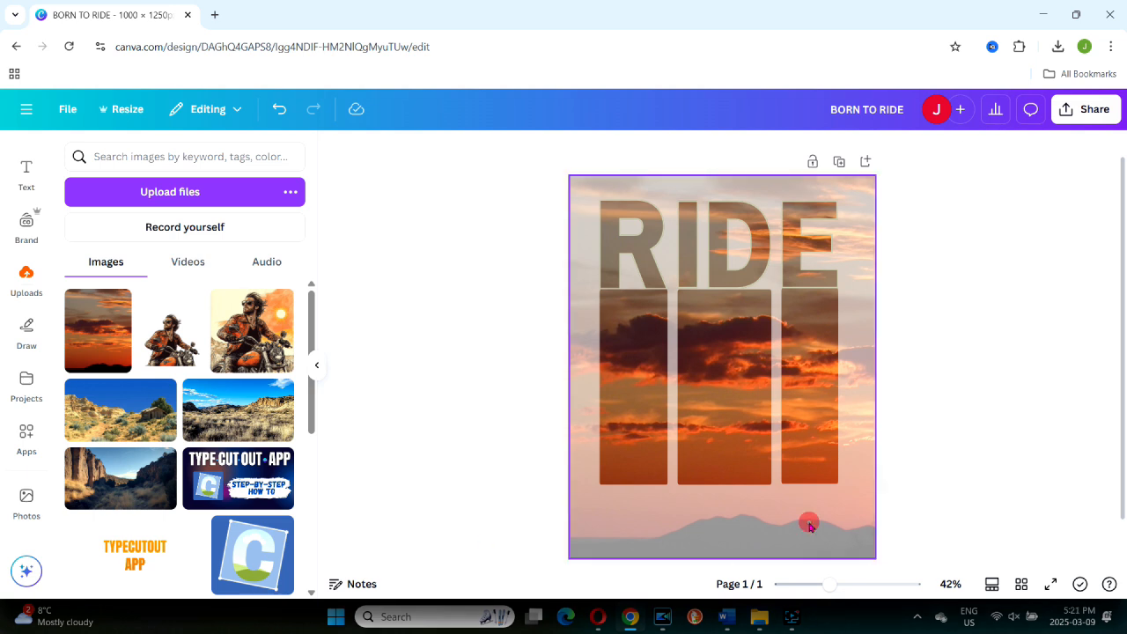
- Delete the faded full-page background image and download the RIDE artwork as a PNG with a transparent background
click(810, 526)
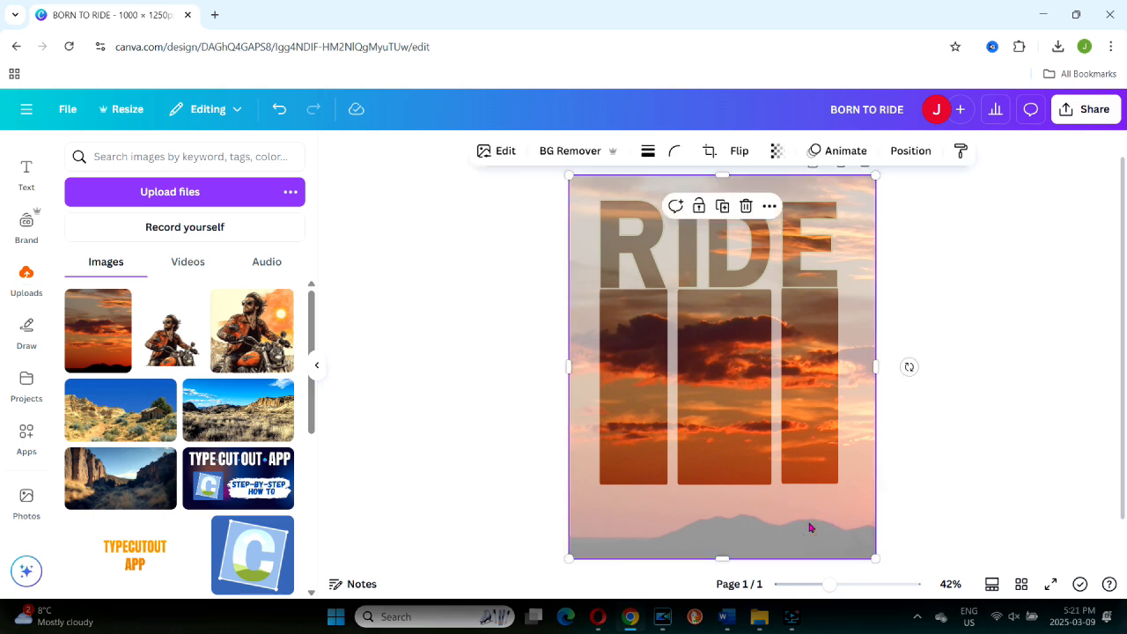
key(Delete)
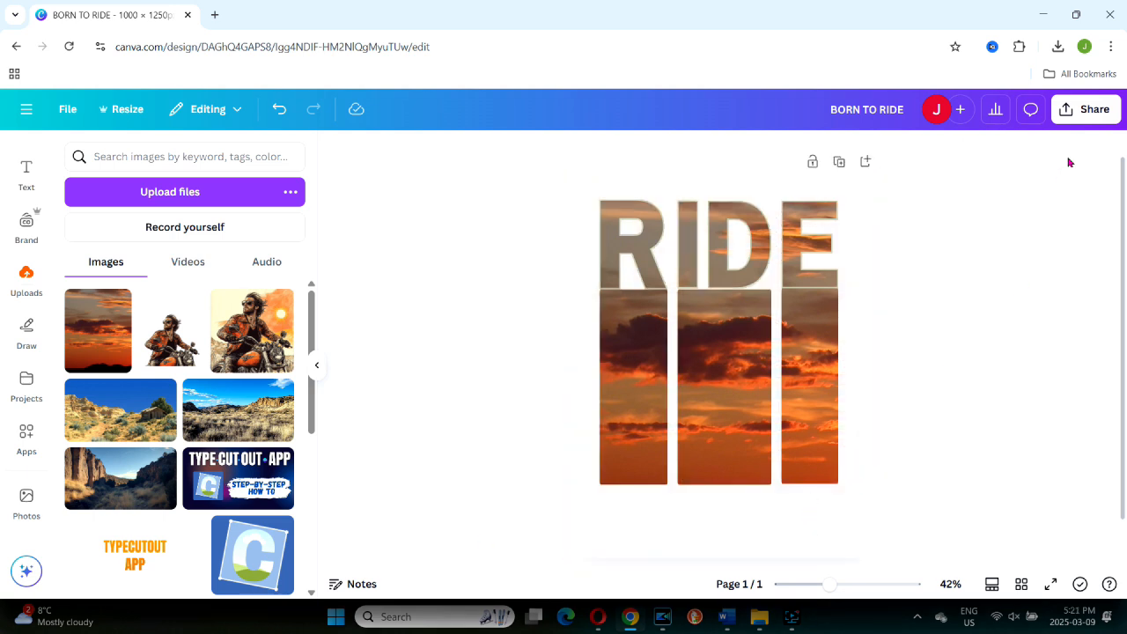
click(1085, 109)
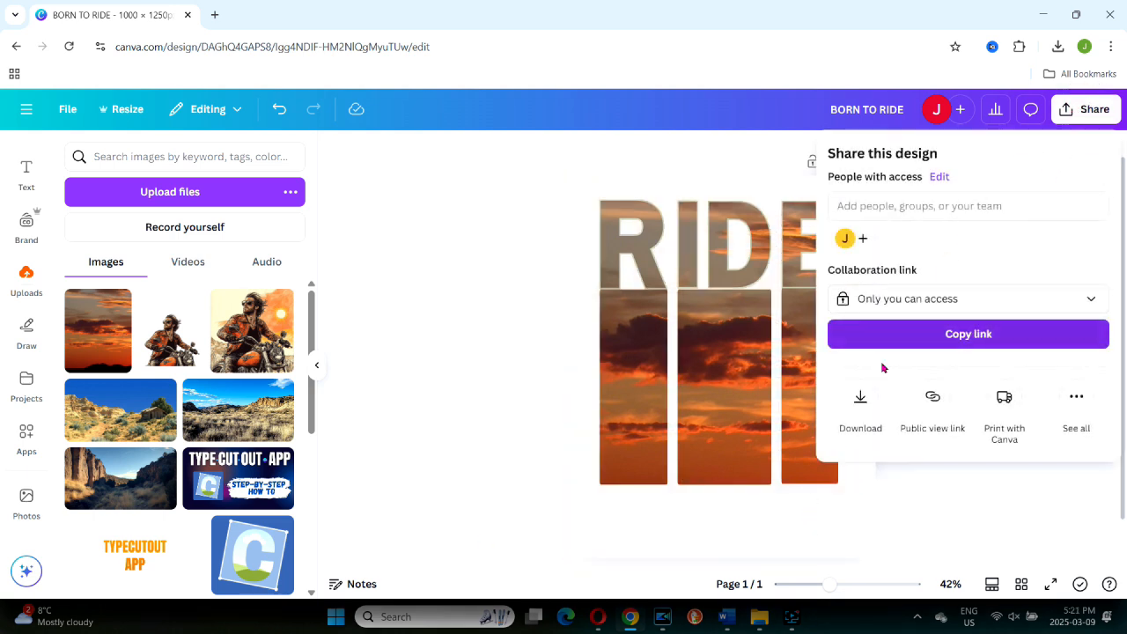
click(860, 399)
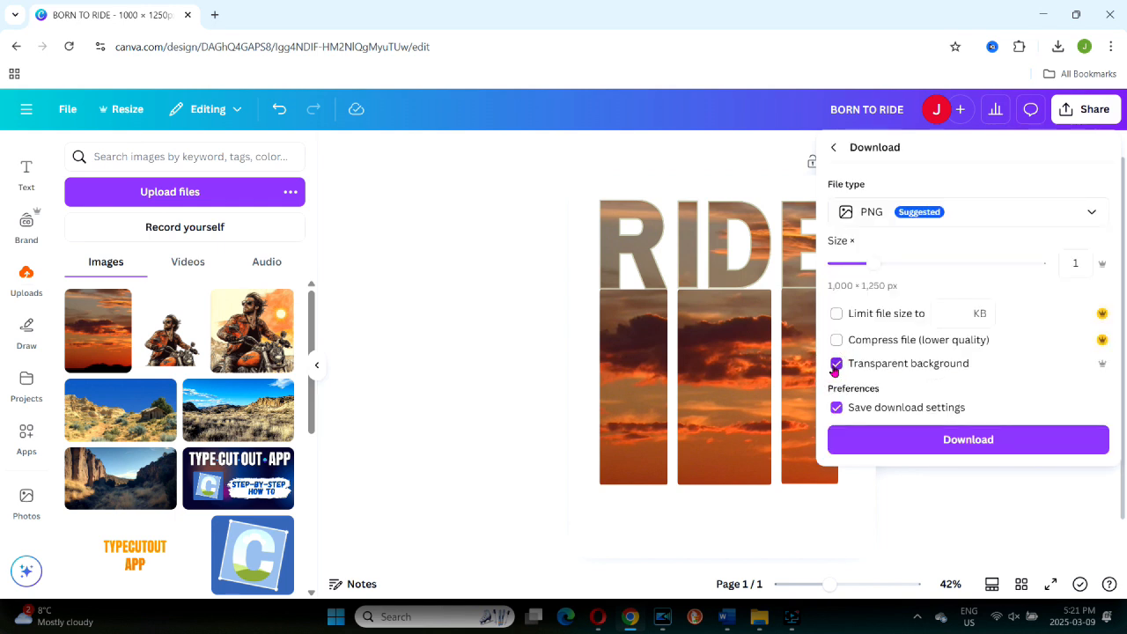
click(836, 364)
click(963, 439)
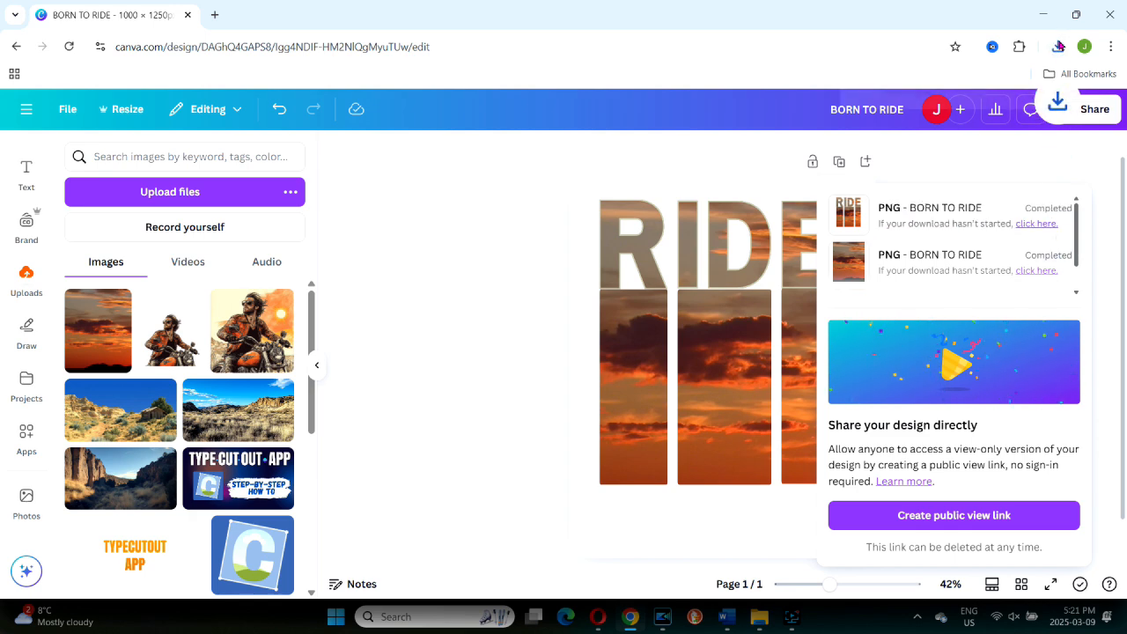
- Upload the downloaded RIDE PNG and place it on page 2, enlarged to fill the page
drag(928, 80, 117, 328)
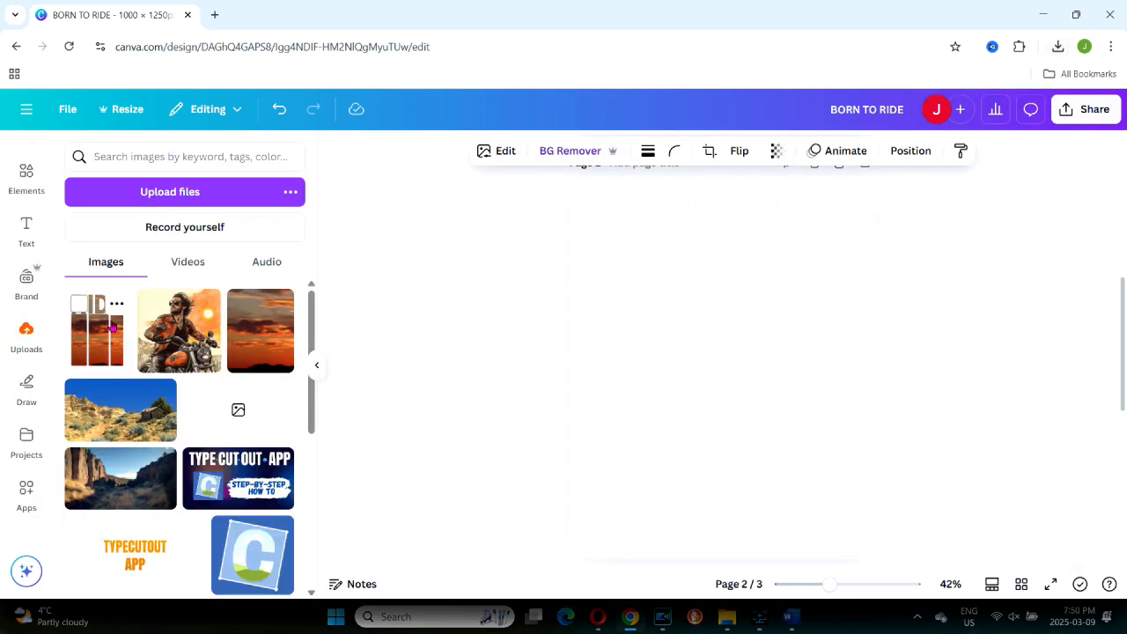
drag(96, 332, 636, 292)
drag(796, 498, 871, 558)
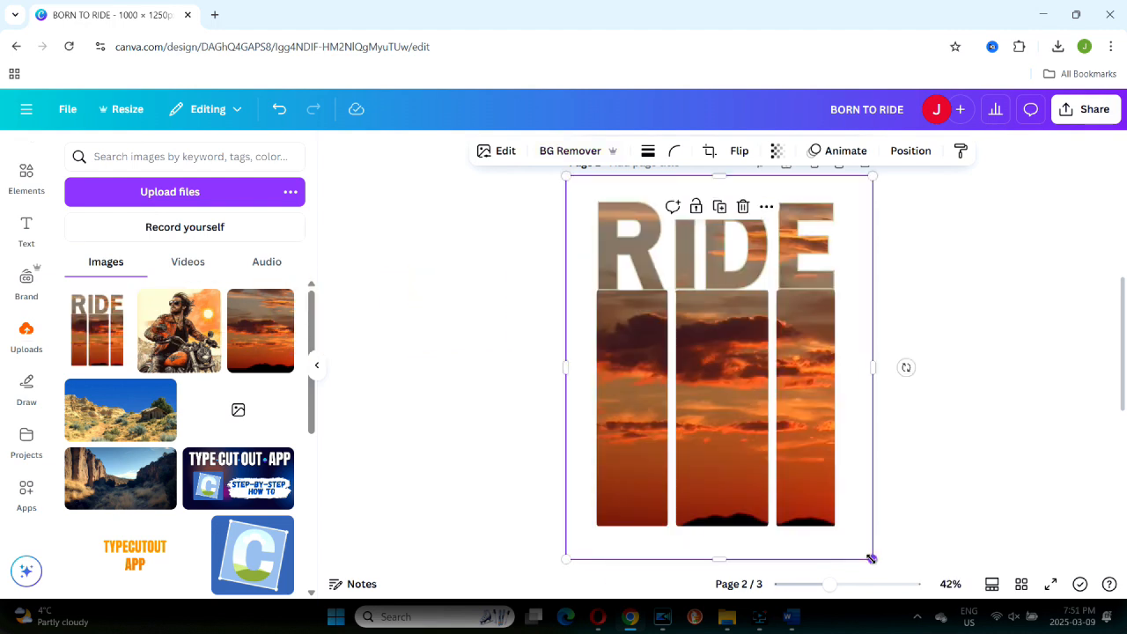
drag(783, 354, 787, 354)
click(937, 304)
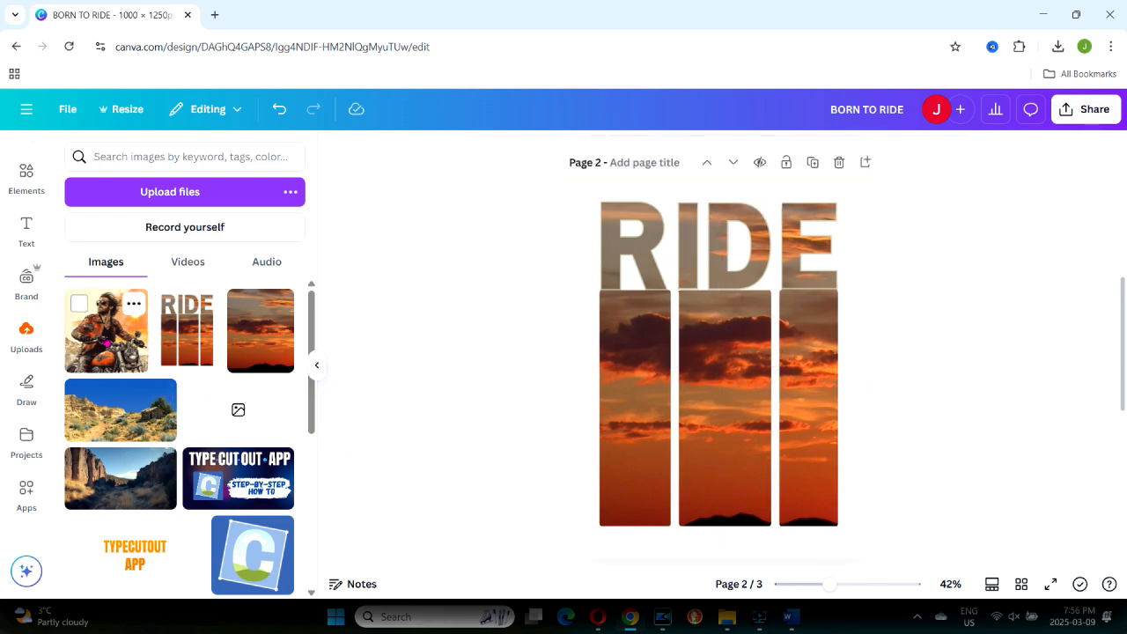
- Add the biker image with its background removed to page 2, enlarged to extend slightly beyond the outer edges of the three sunset rectangles
click(96, 332)
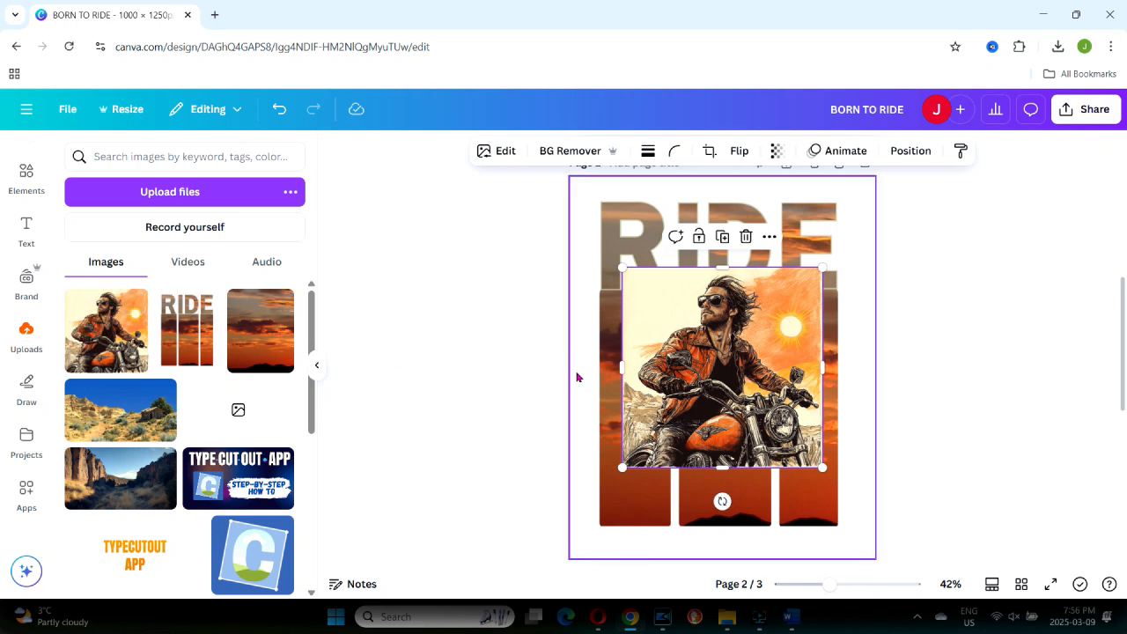
click(567, 152)
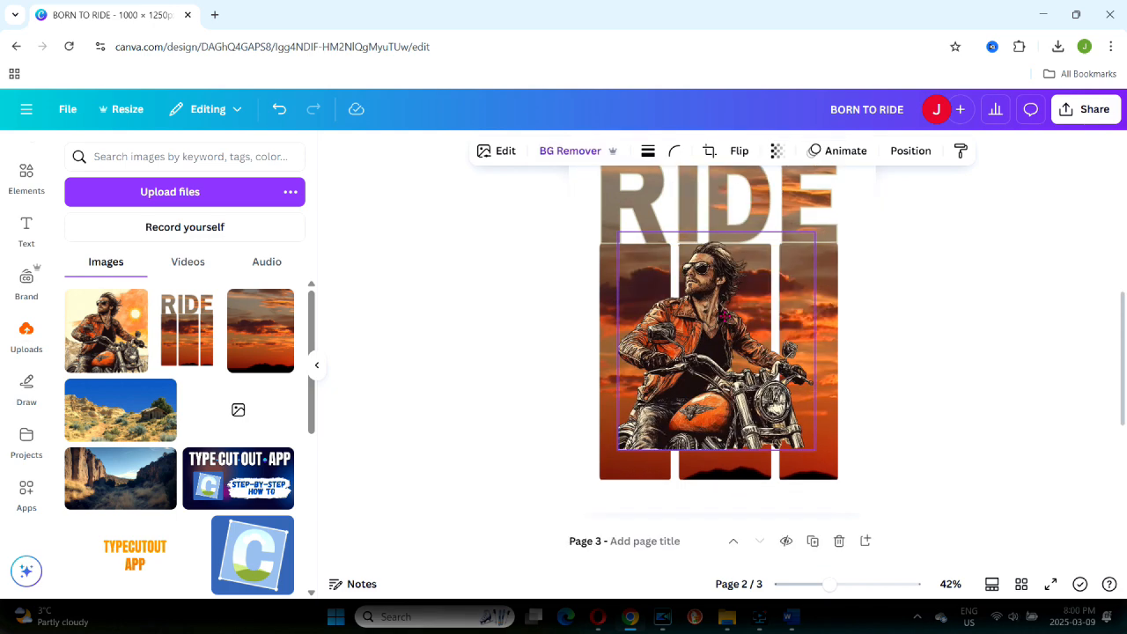
click(724, 315)
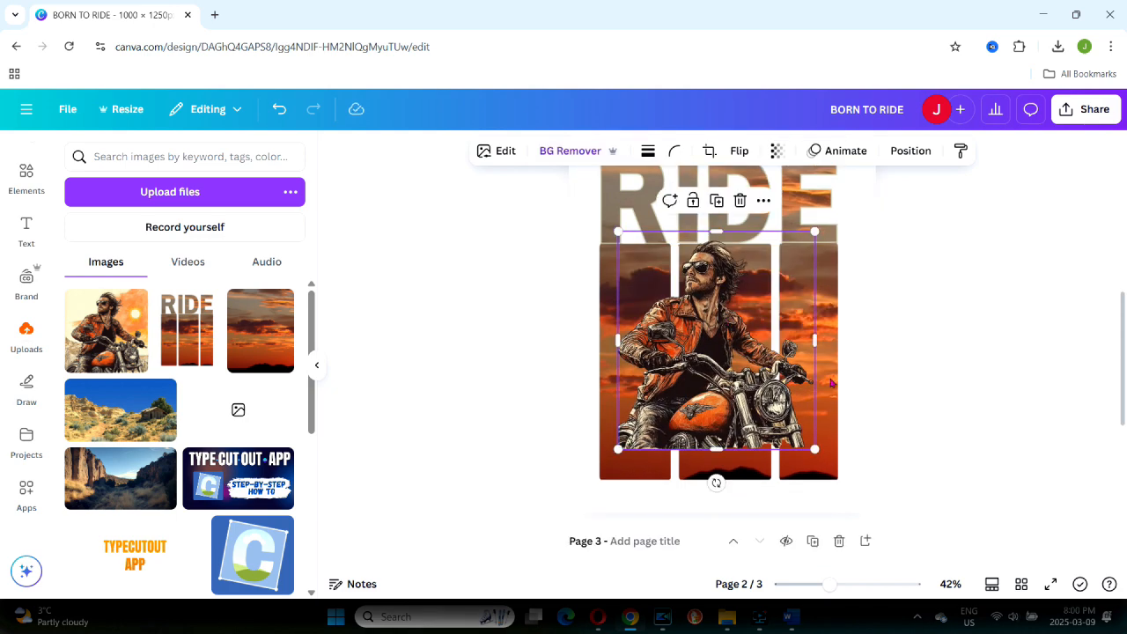
drag(815, 449, 866, 482)
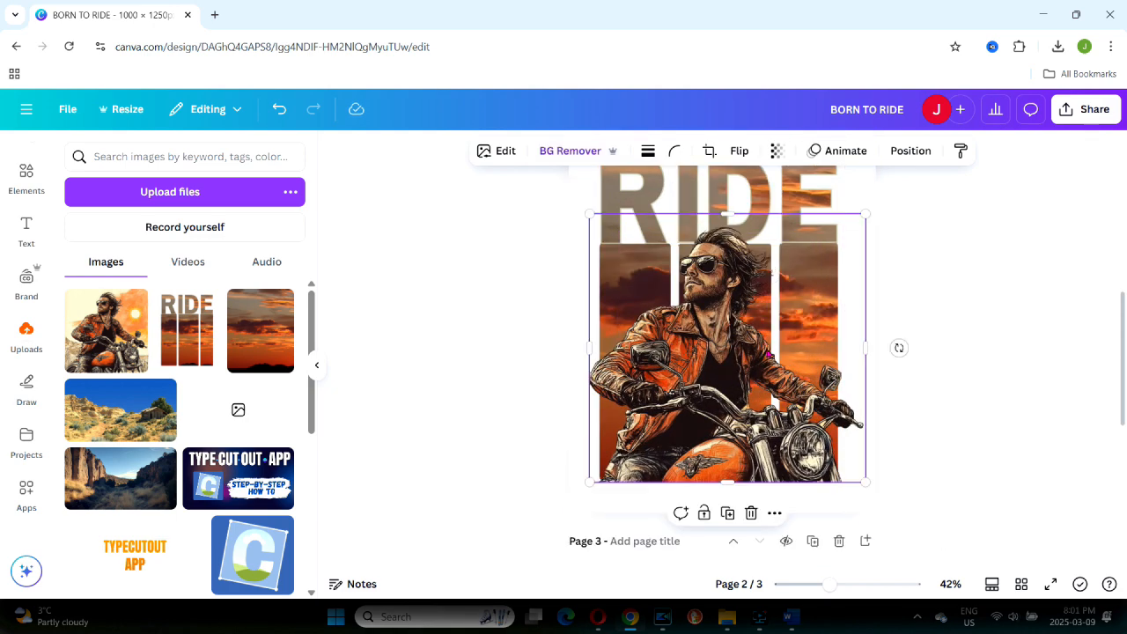
- Crop the biker image to the left rectangle's inner edge, and crop an aligned duplicate of it to the middle rectangle
drag(863, 343, 669, 335)
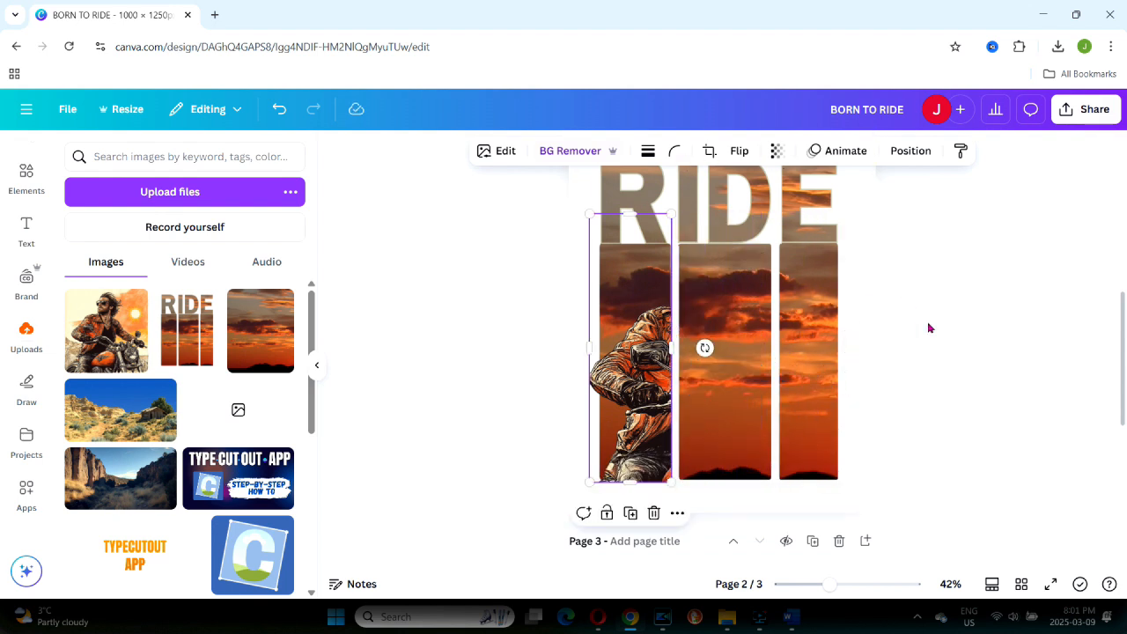
drag(1119, 340, 1119, 330)
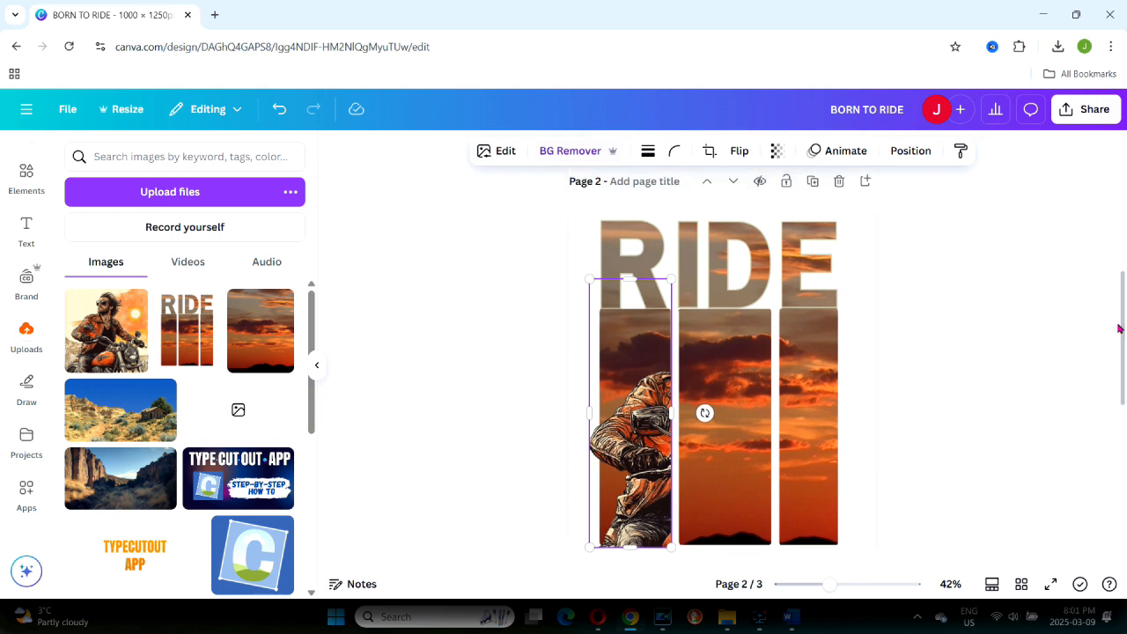
click(635, 341)
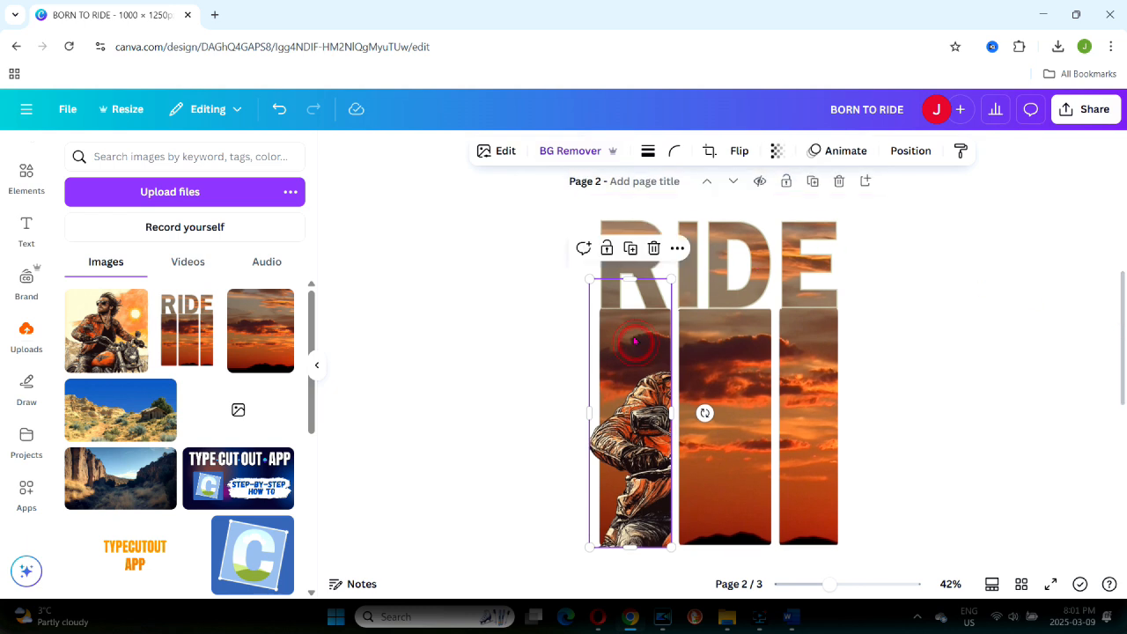
click(630, 248)
drag(645, 403, 769, 403)
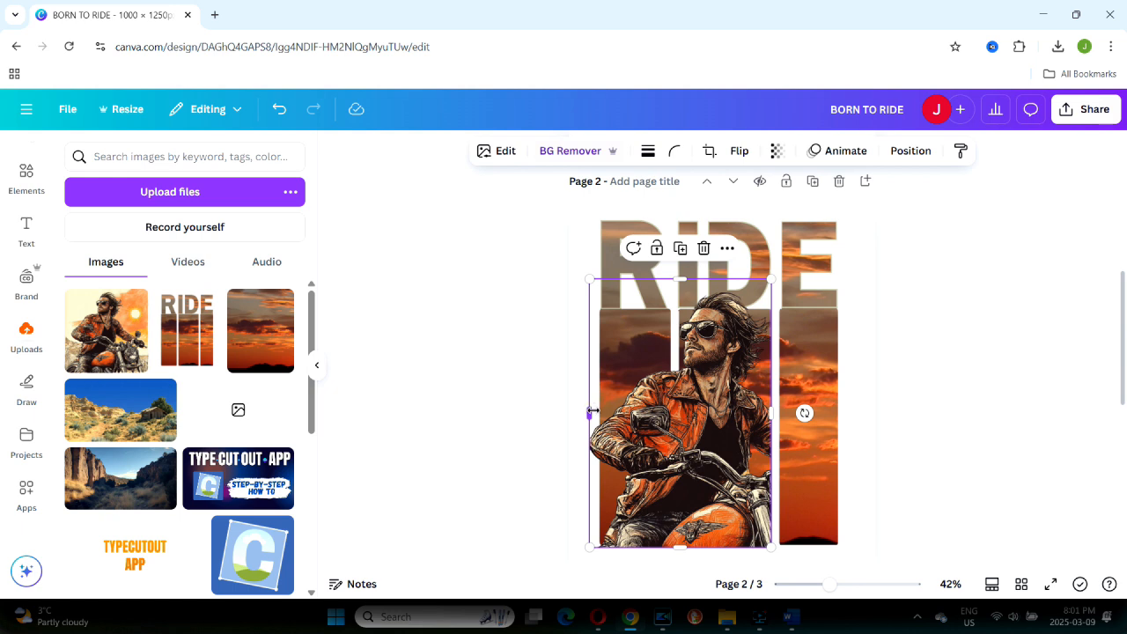
drag(593, 411, 682, 410)
- Crop another copy of the biker image to run from the right rectangle's inner edge to the front of the motorcycle
drag(772, 411, 864, 412)
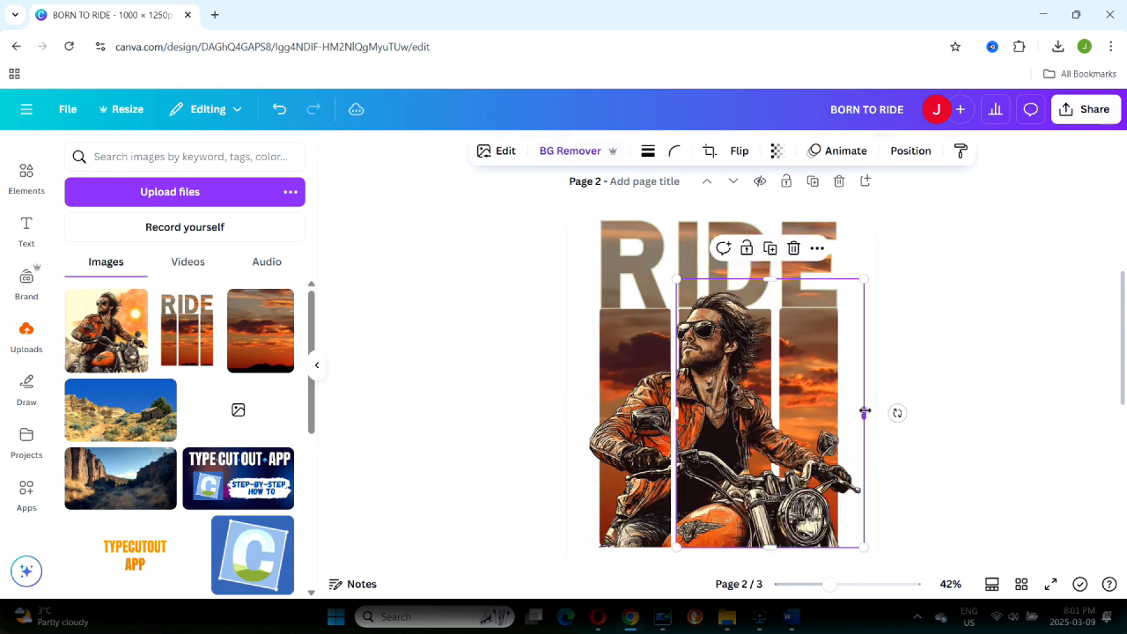
drag(676, 412, 781, 403)
drag(781, 402, 781, 403)
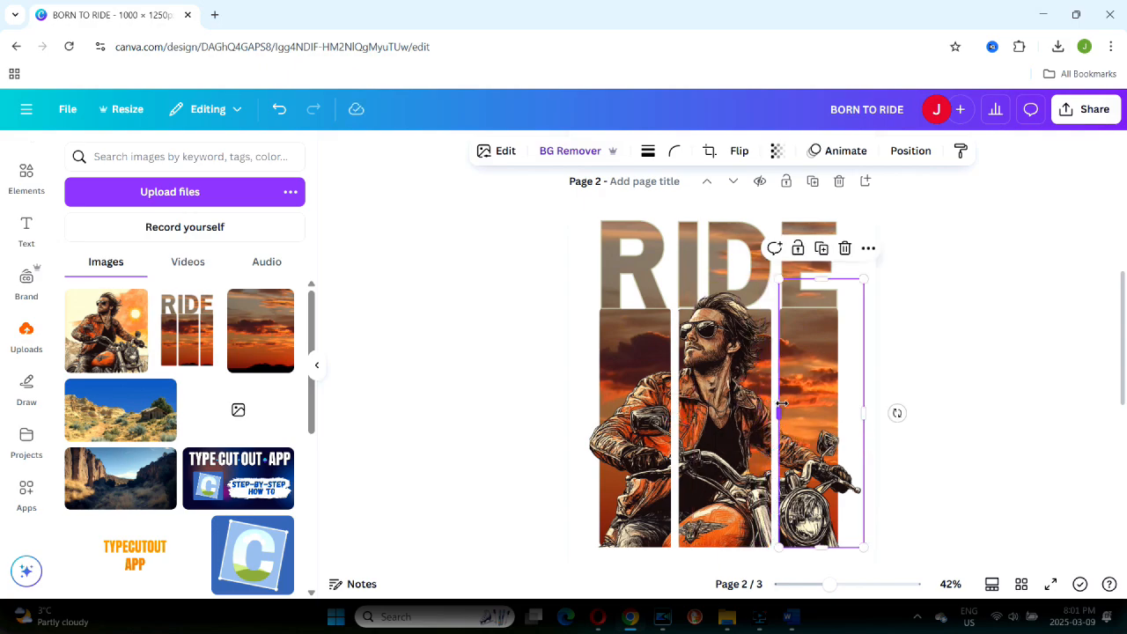
- Group the three cropped biker images with the RIDE artwork on page 2
shift+click(724, 339)
shift+click(639, 349)
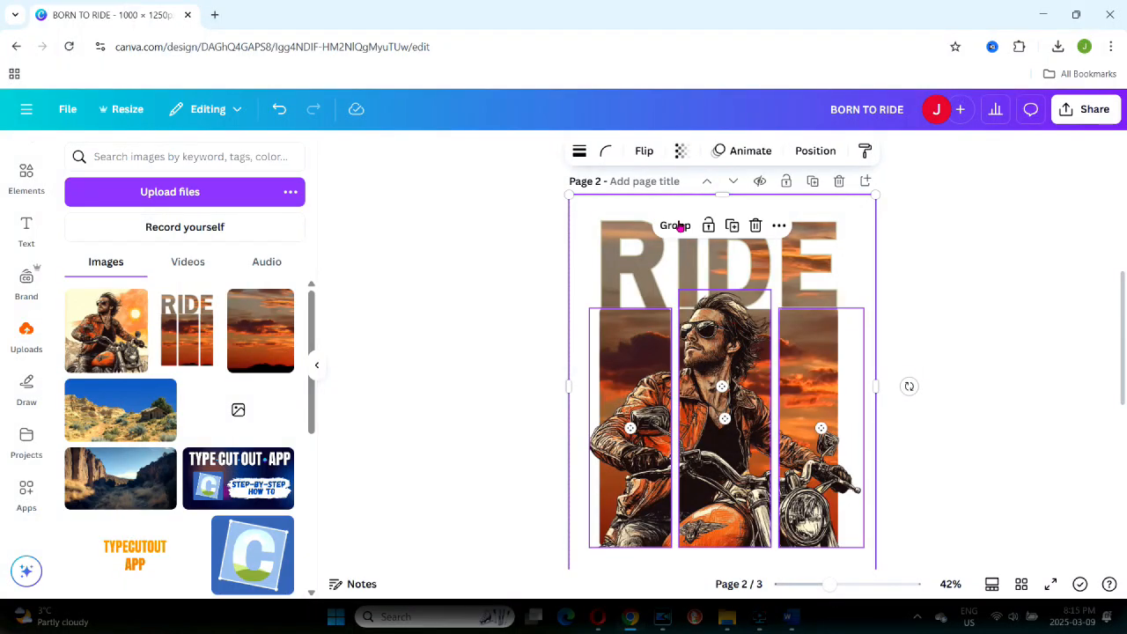
click(676, 226)
click(938, 286)
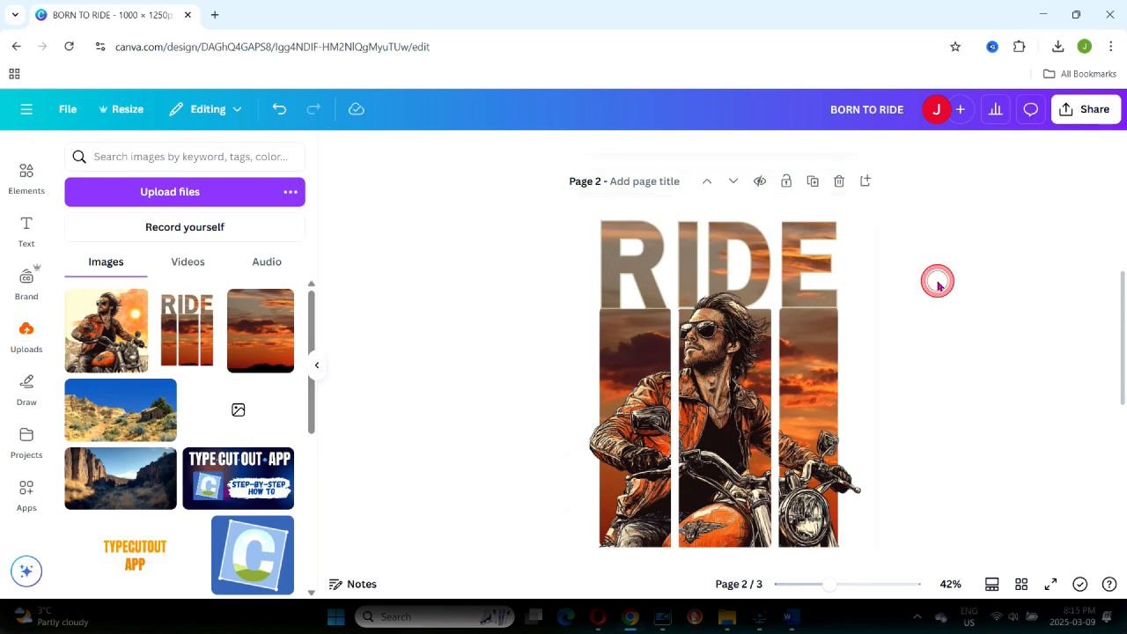
- Set page 2's background to the 90° linear gradient from #000000 to #737373
click(868, 214)
click(618, 151)
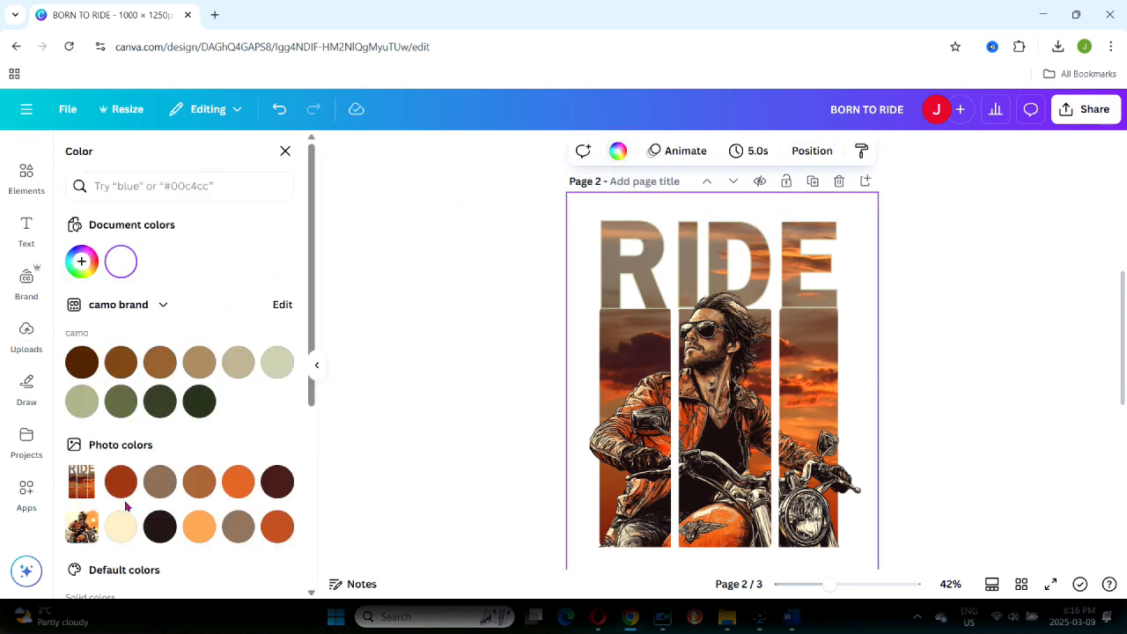
scroll(310, 301, down, 4)
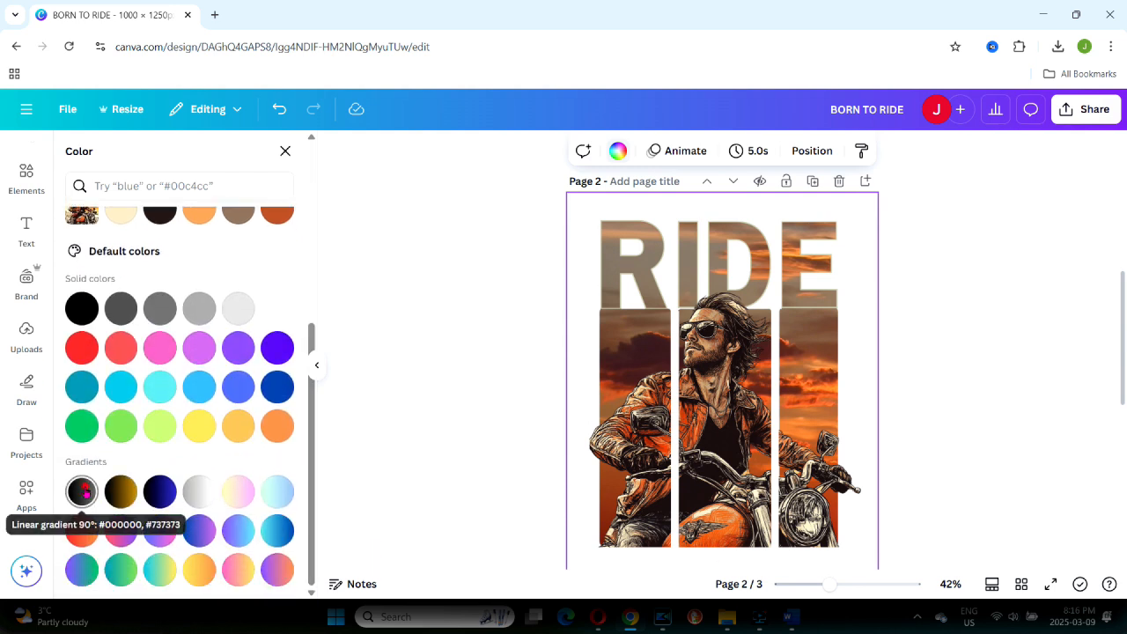
click(88, 493)
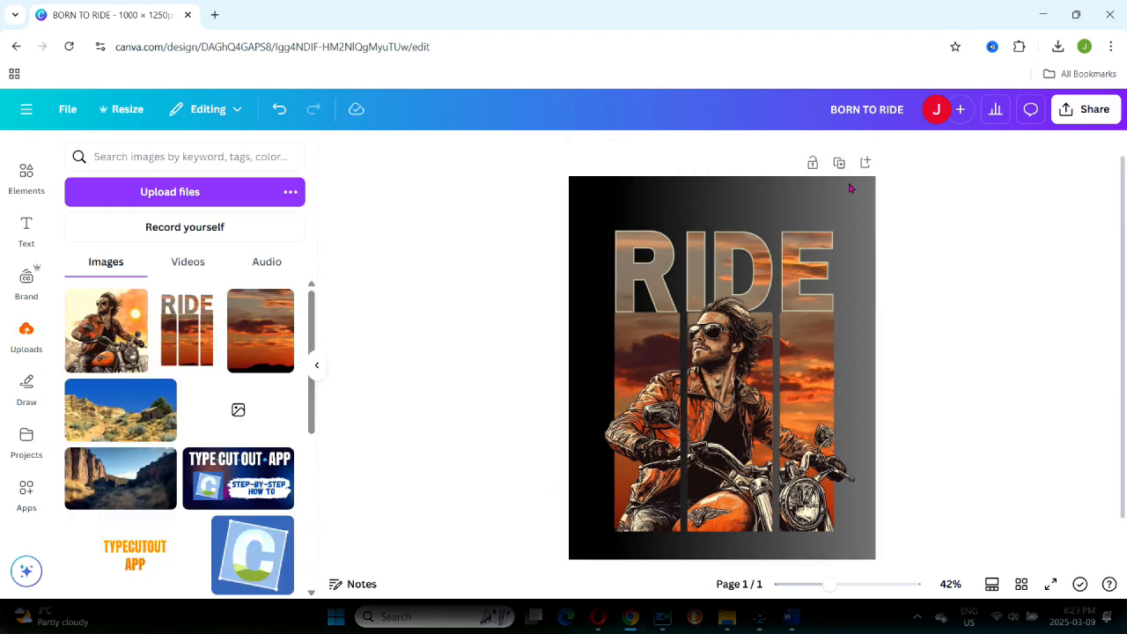
- Add the text "Born to" in the Lemon Tuesday font at size 127, centered just above the RIDE letters
click(842, 202)
key(t)
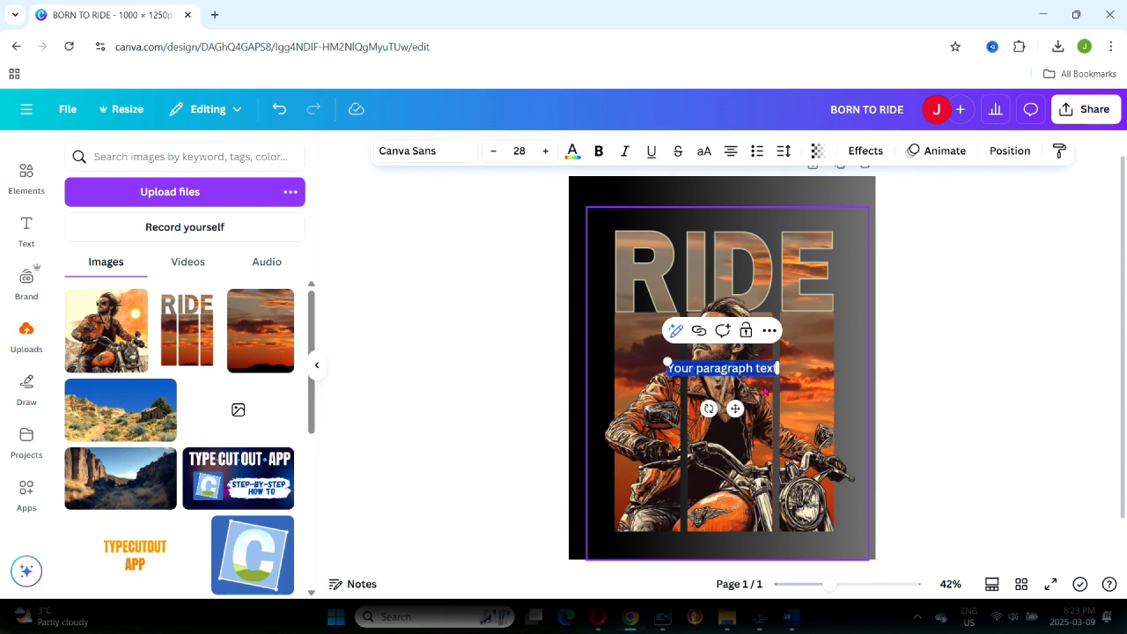
drag(734, 407, 722, 246)
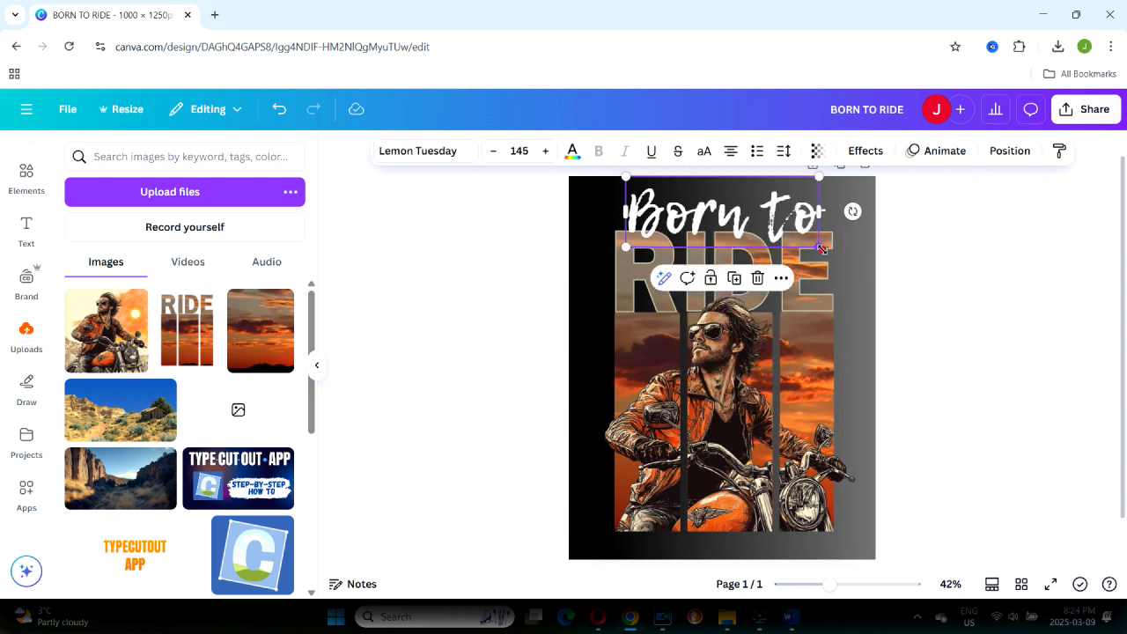
drag(822, 249, 795, 238)
drag(724, 205, 737, 216)
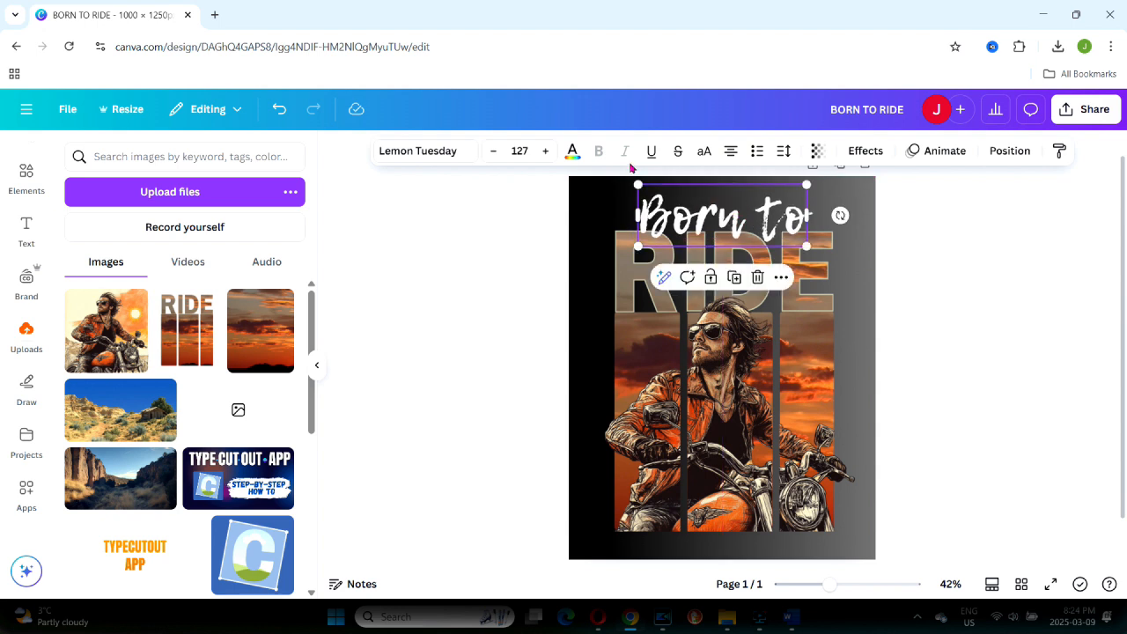
- Color the "Born to" text with the pale cream photo color taken from the biker image
click(572, 151)
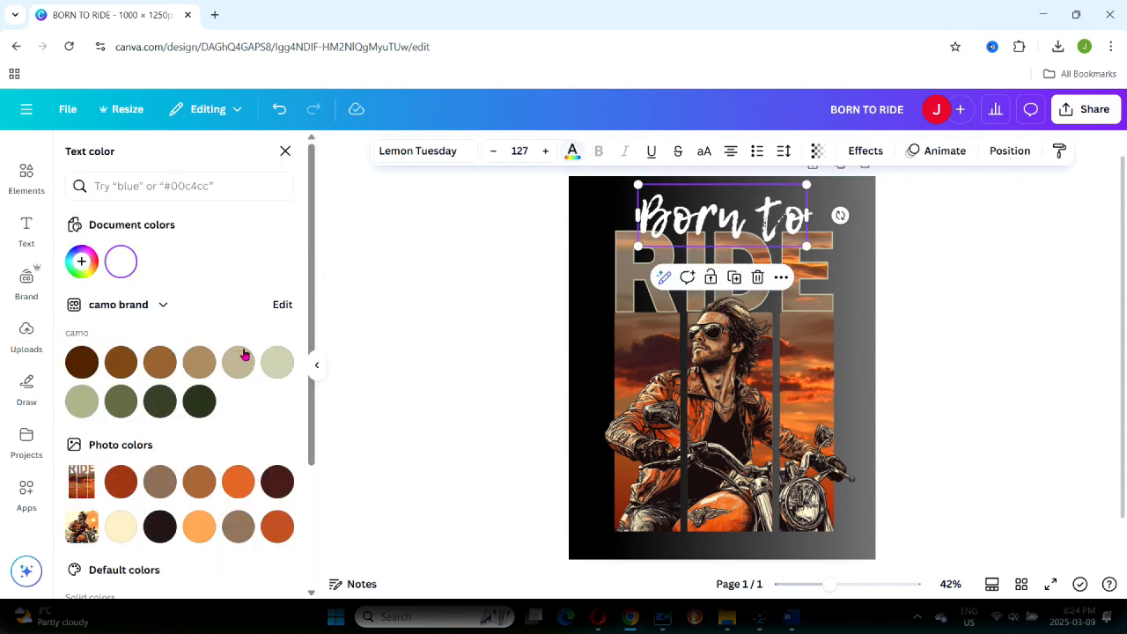
click(273, 360)
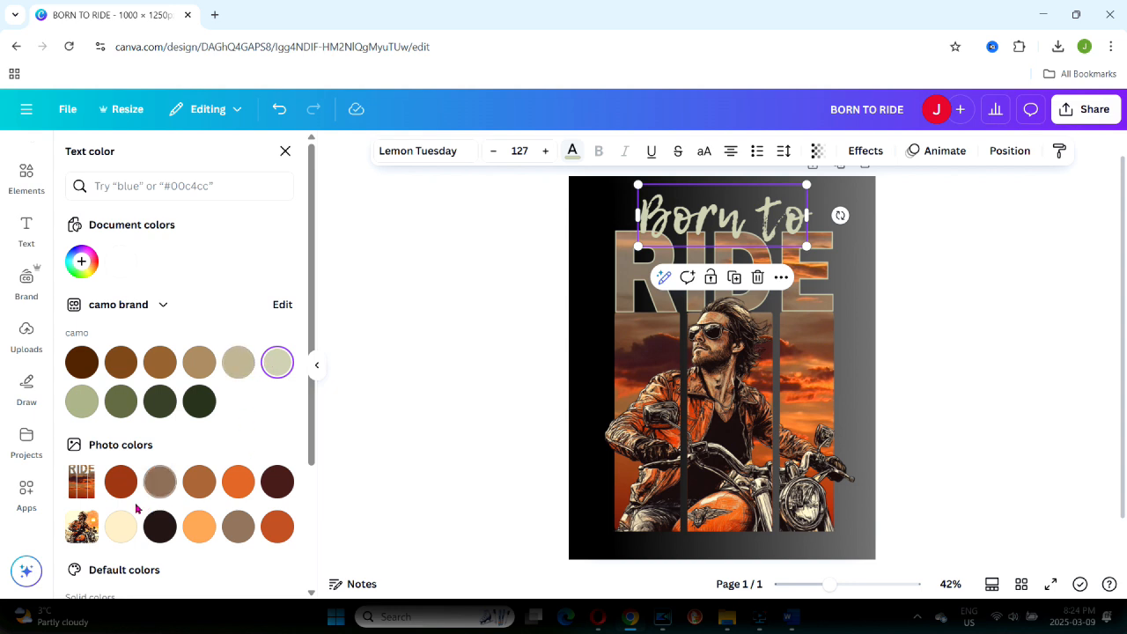
click(120, 526)
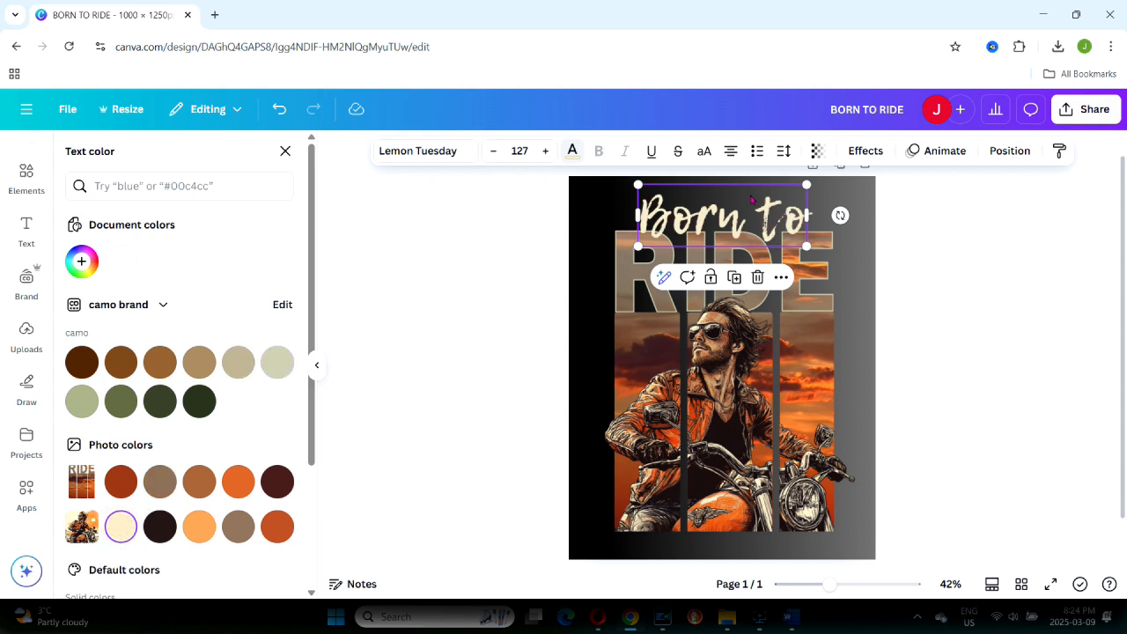
click(923, 267)
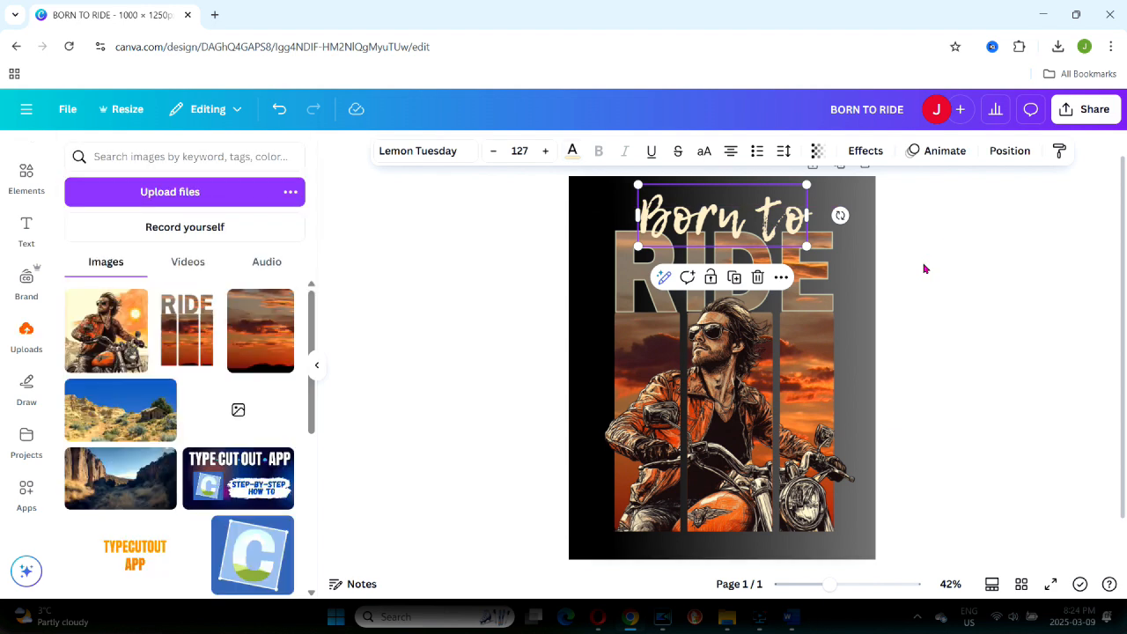
click(923, 267)
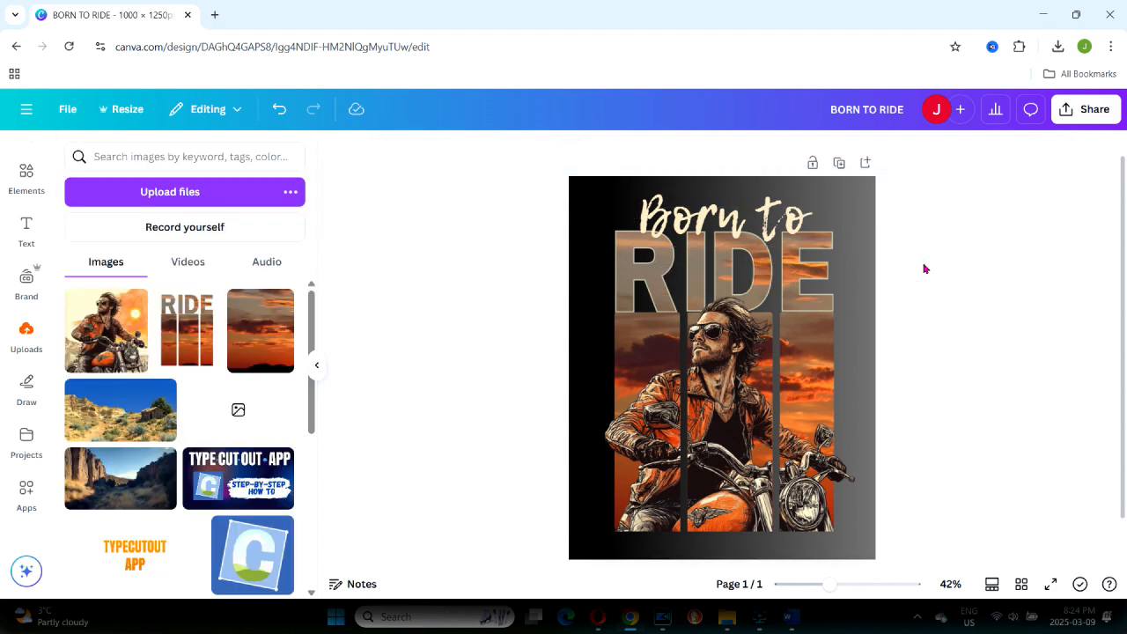